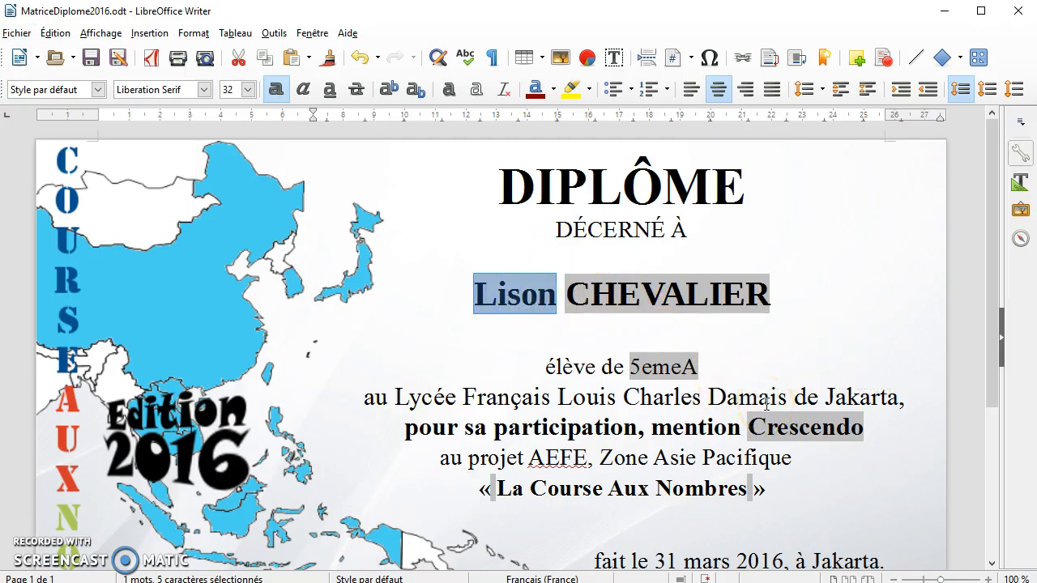
Delete the existing first-name and surname merge fields on the line below DÉCERNÉ À
click(583, 300)
click(511, 302)
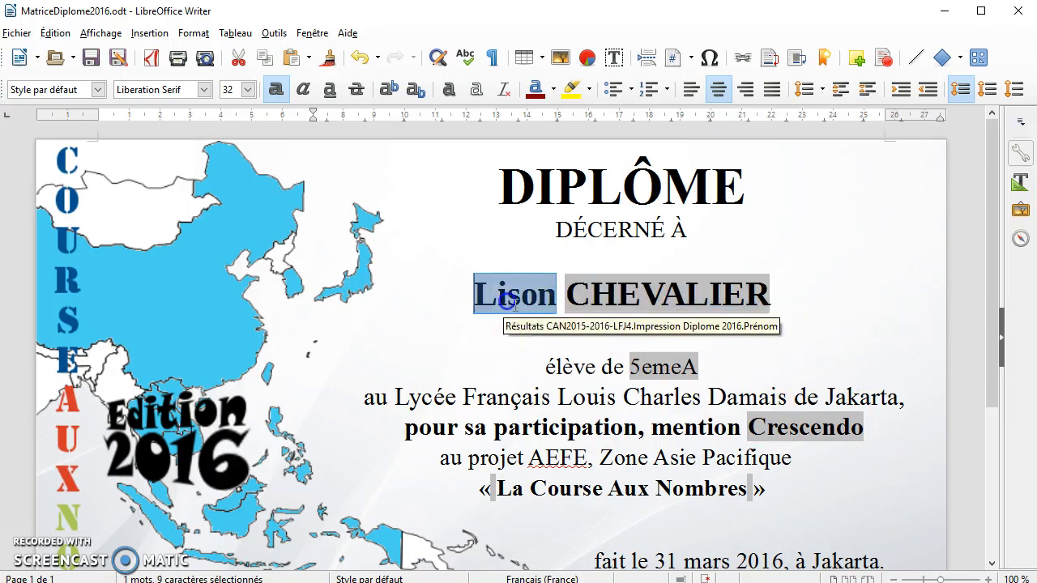
key(Delete)
click(616, 298)
key(Delete)
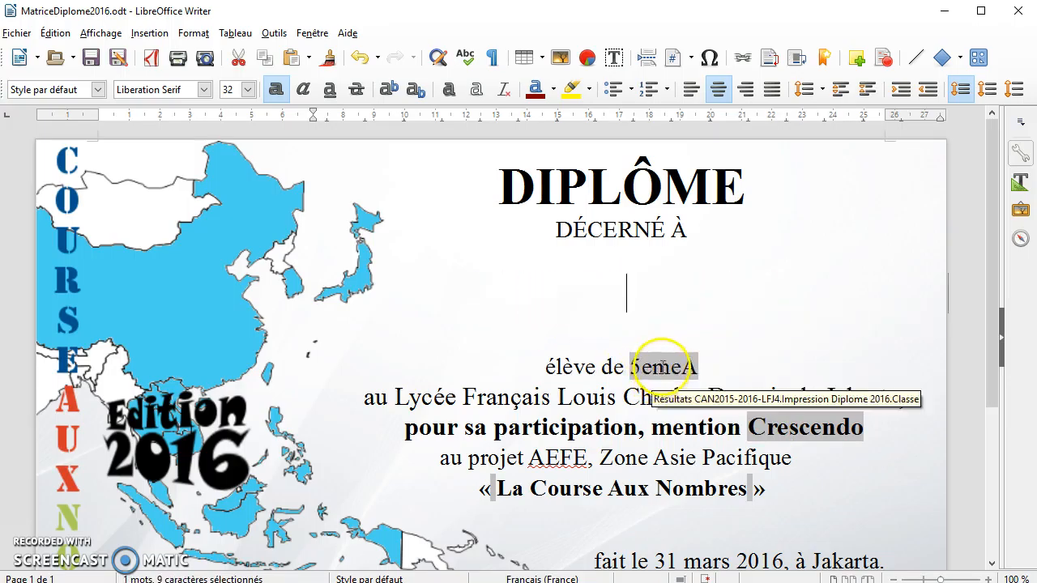
Delete the class field after "élève de" and the category field after "mention"
click(663, 367)
key(Delete)
click(843, 427)
key(Delete)
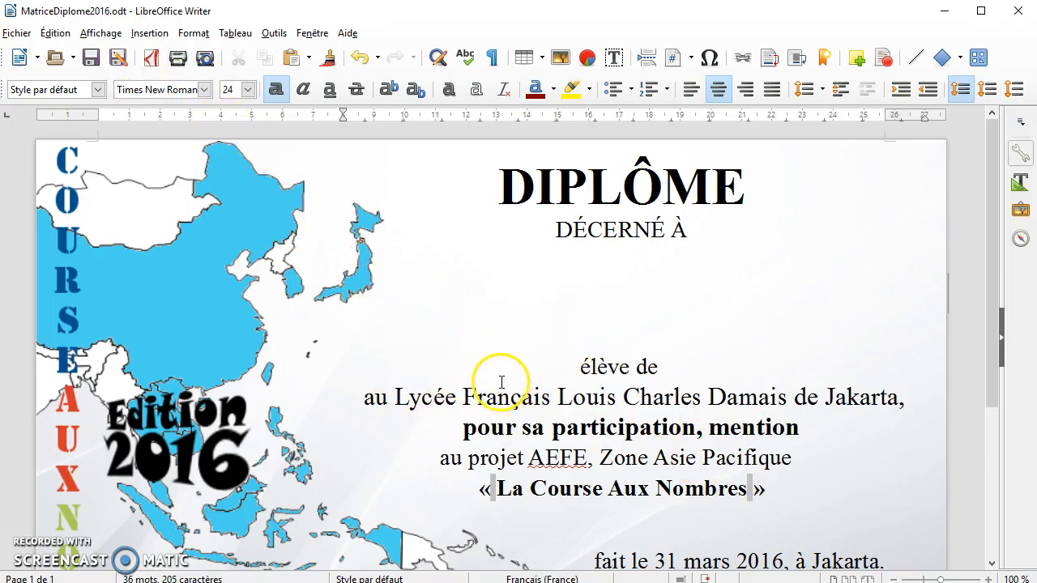
Start the mail merge wizard using the active document as the base and Lettre as the document type
click(274, 32)
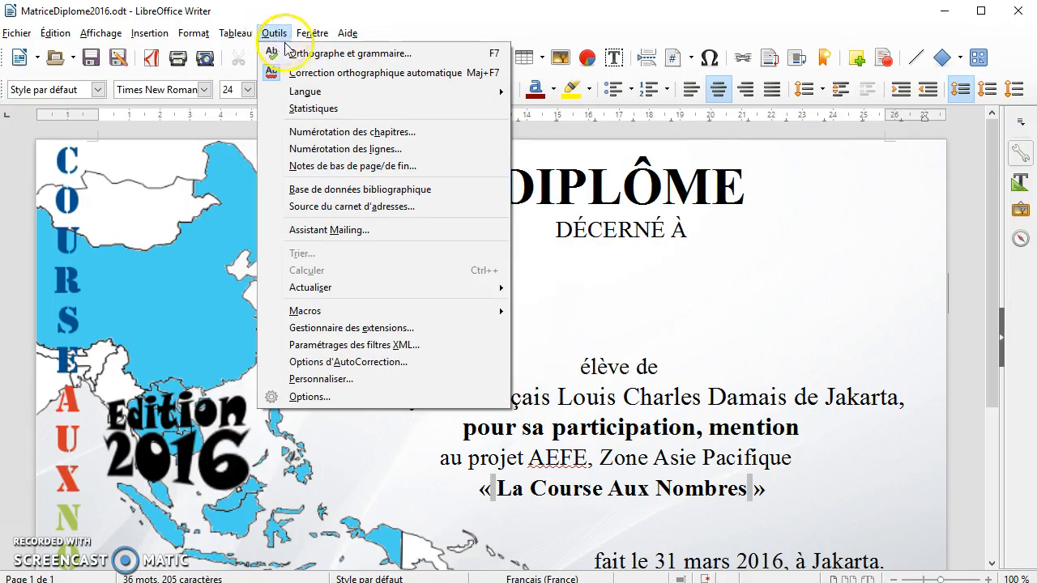
click(383, 231)
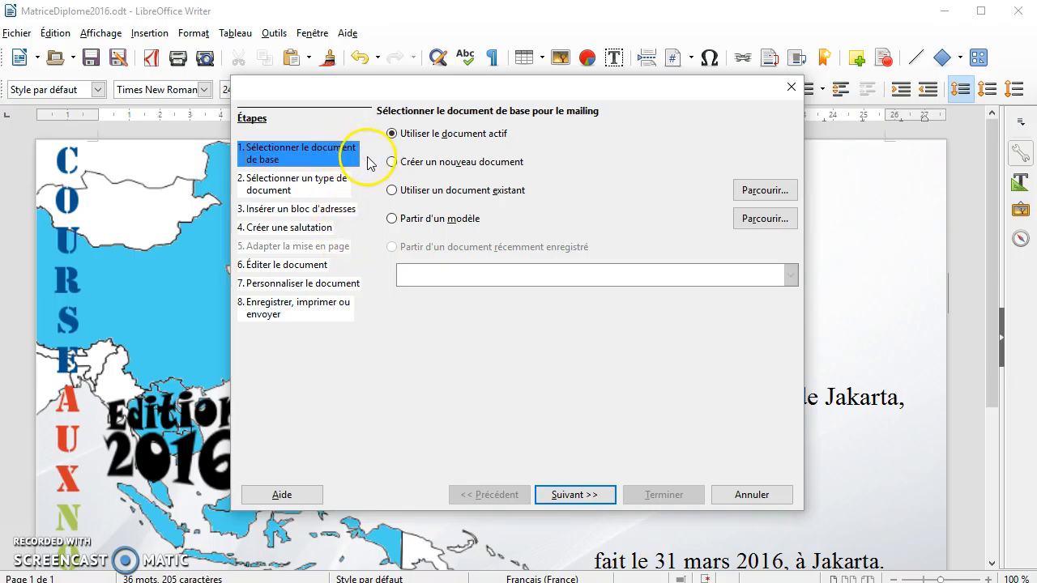
click(575, 494)
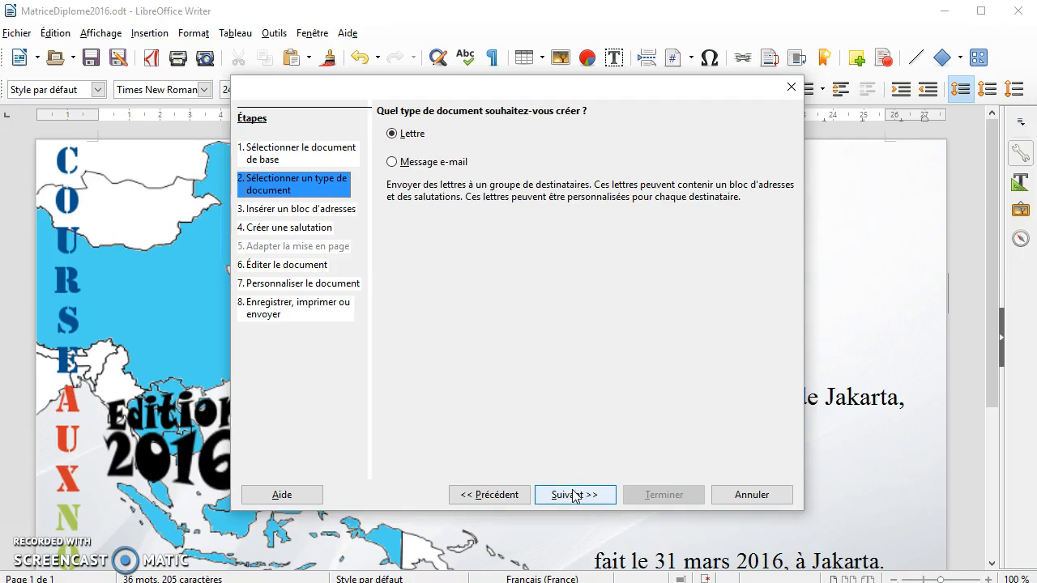
click(574, 495)
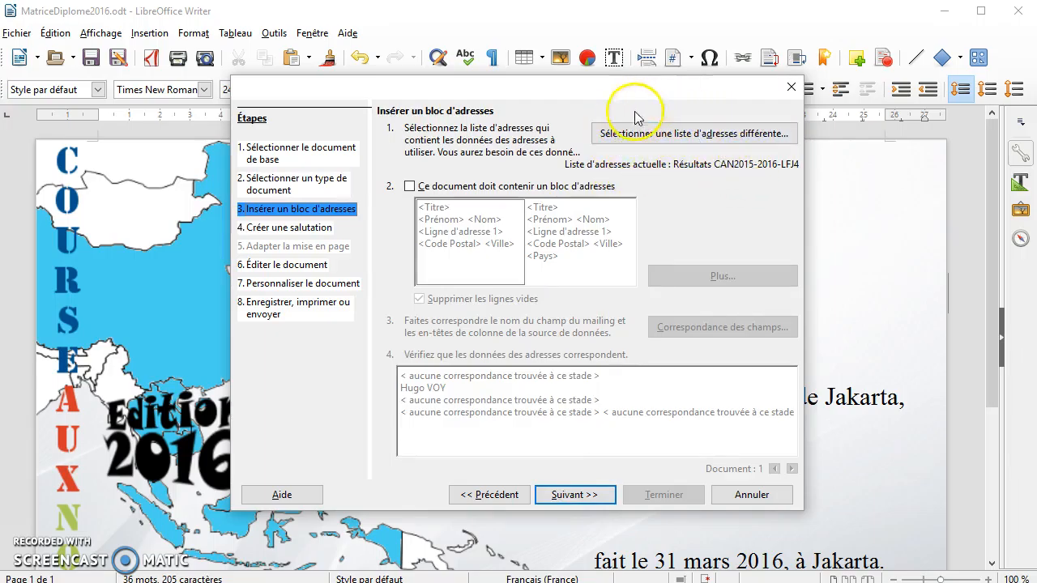
Add the Résultats CAN2015-2016-LFJ ODS spreadsheet as a new address list for the mail merge
click(693, 134)
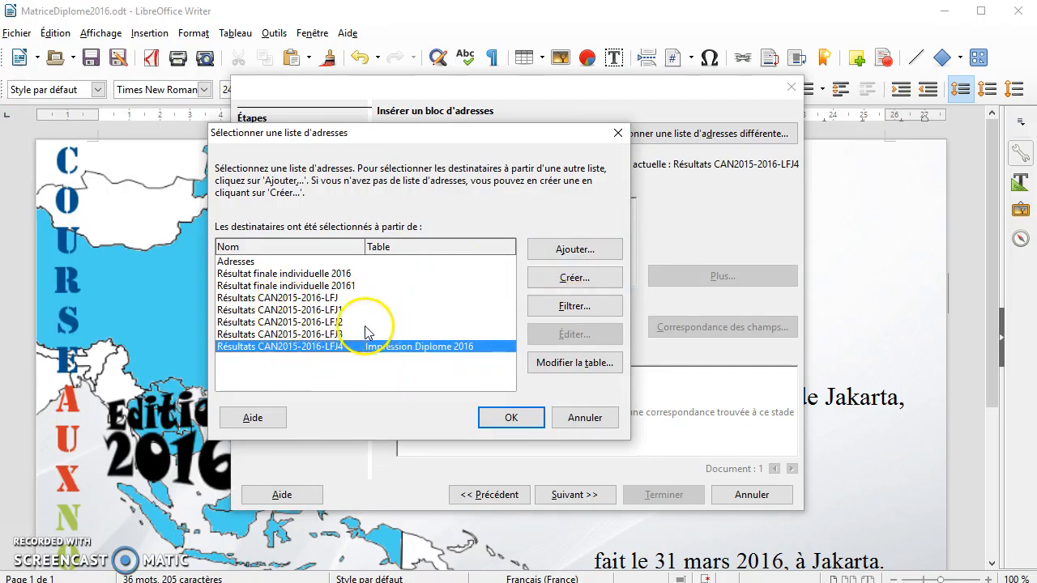
click(591, 251)
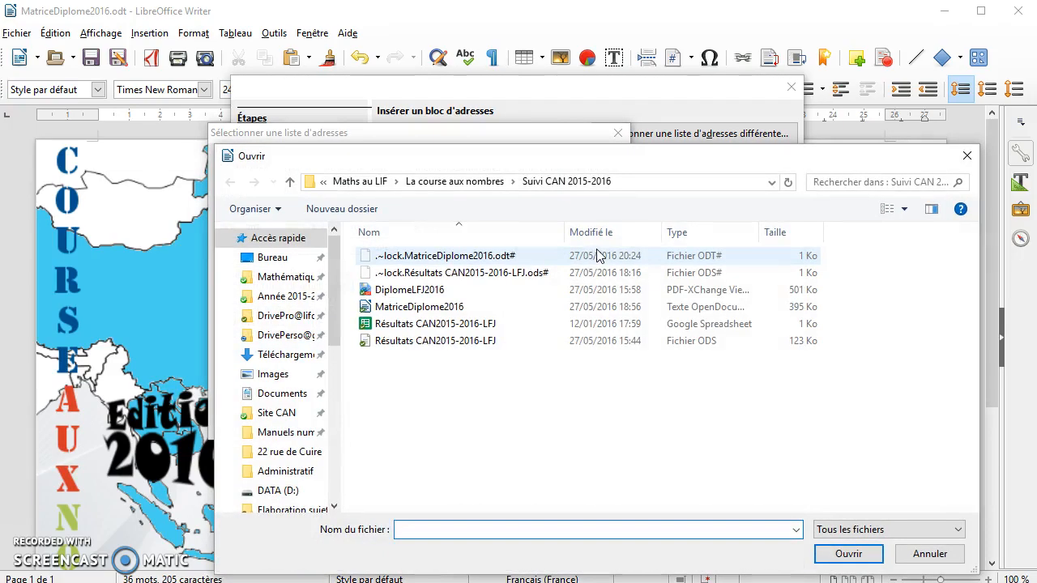
click(461, 344)
click(848, 553)
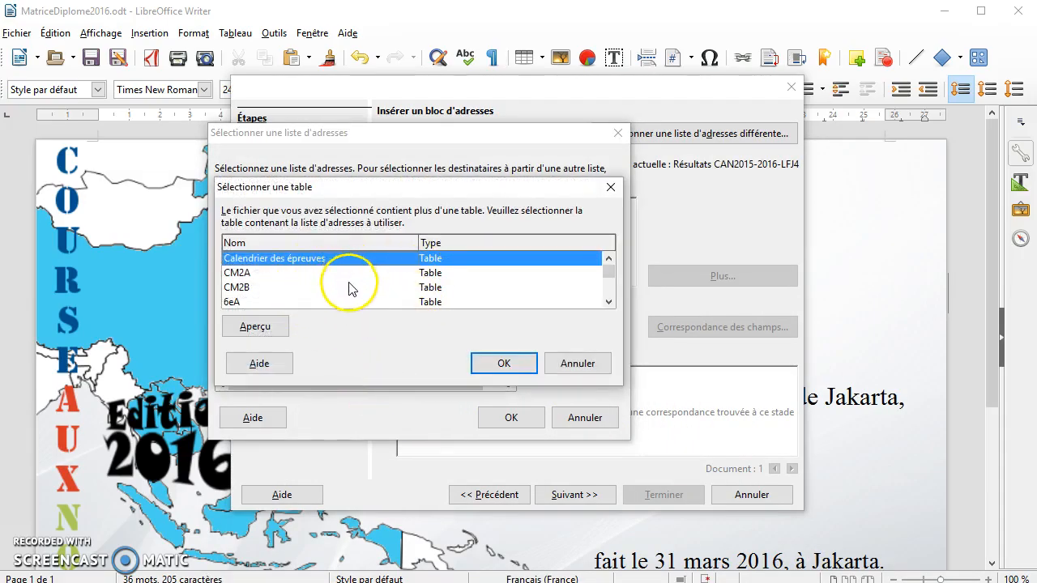
Choose the Impression Diplome 2016 table and confirm the new source as the mail merge address list
scroll(357, 279, down, 6)
scroll(374, 280, down, 1)
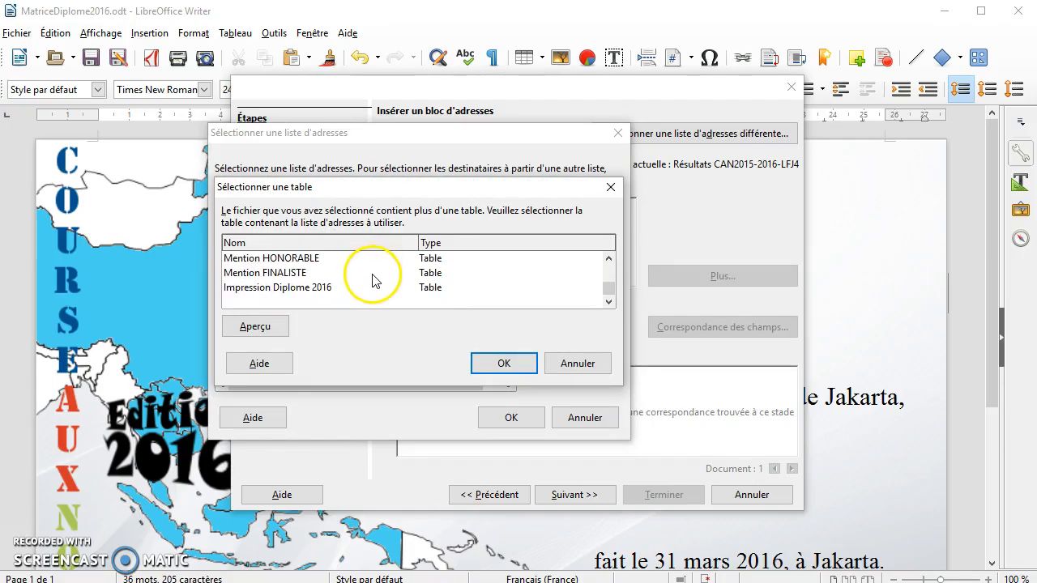
click(298, 289)
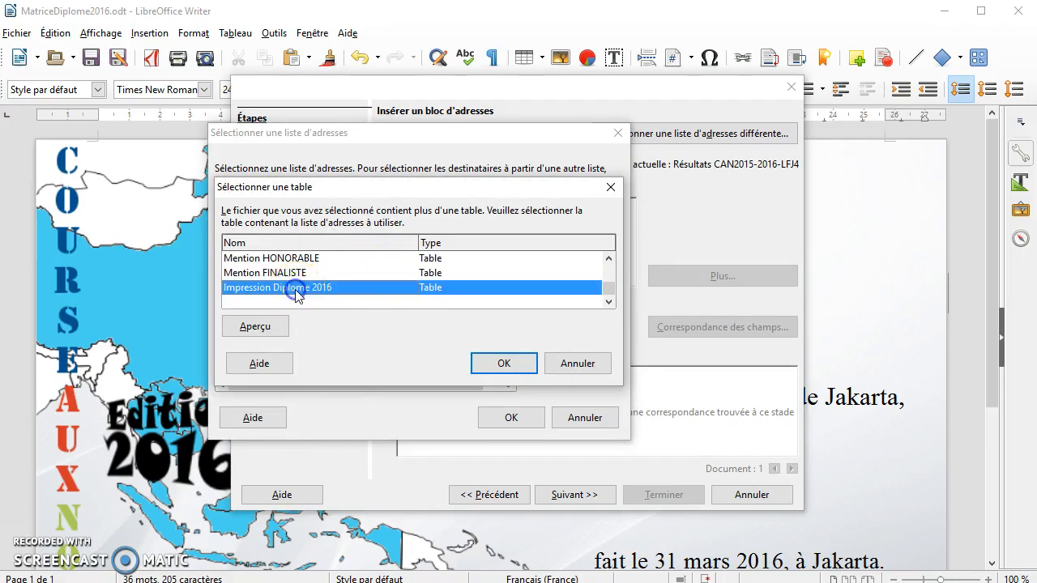
click(509, 366)
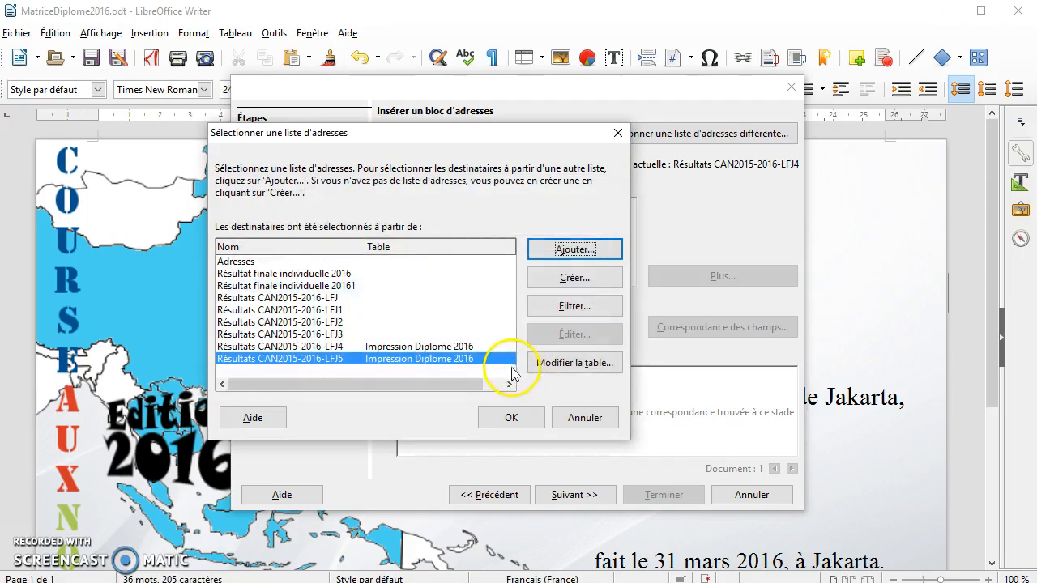
click(511, 418)
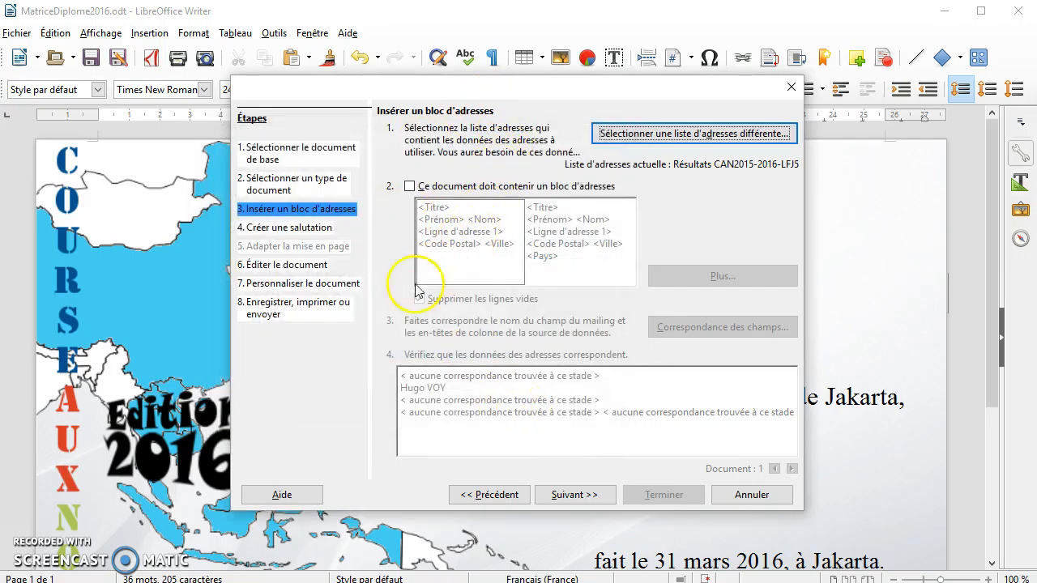
Skip to the wizard's document editing stage, switch to editing the diploma, and place the wizard's small window away from the text
click(287, 265)
drag(706, 88, 341, 121)
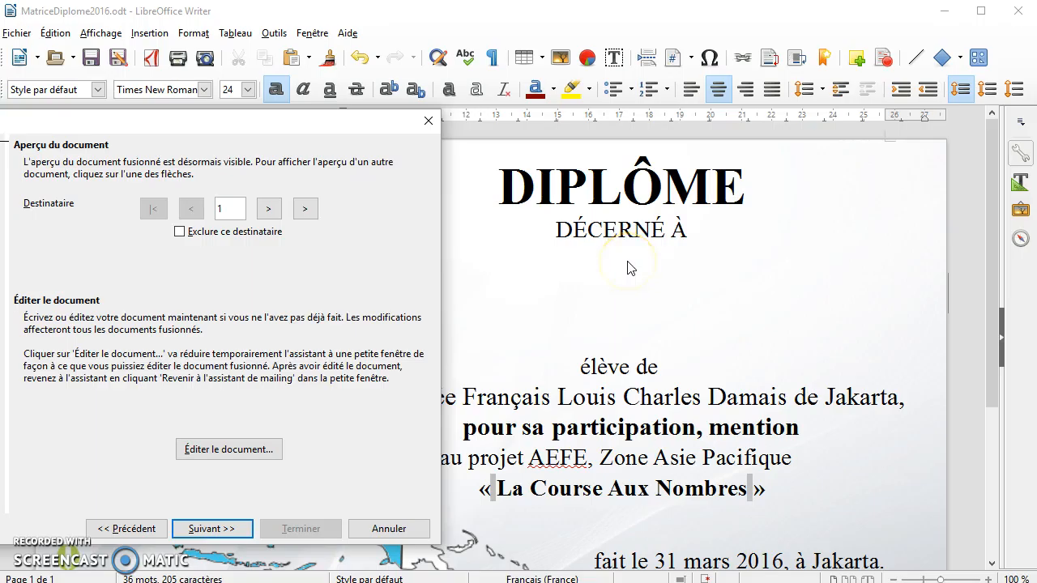
click(237, 455)
drag(526, 278, 167, 156)
Open the full field insertion dialog for the blank line below DÉCERNÉ À
click(599, 298)
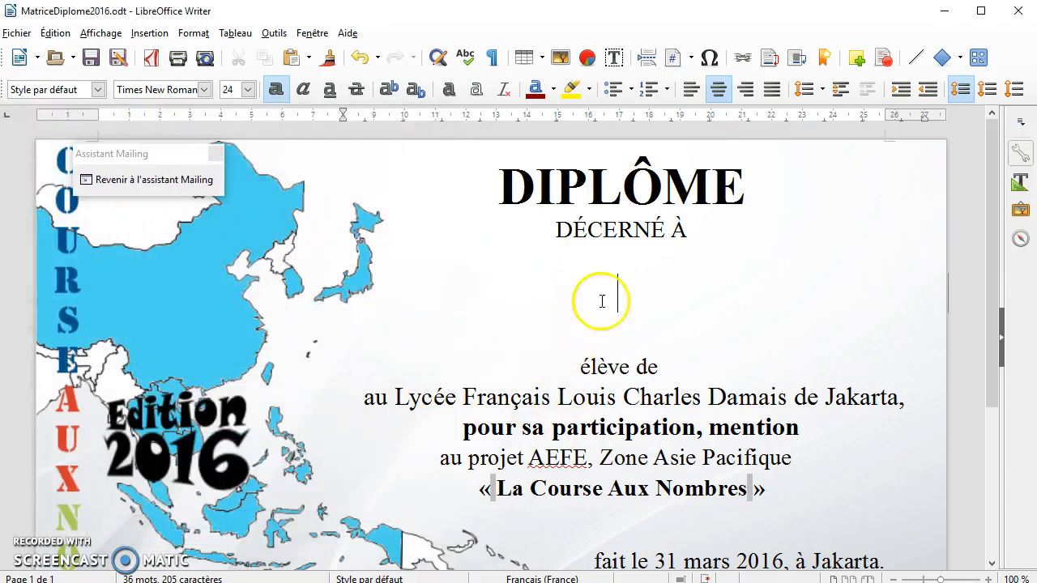
click(636, 458)
click(606, 289)
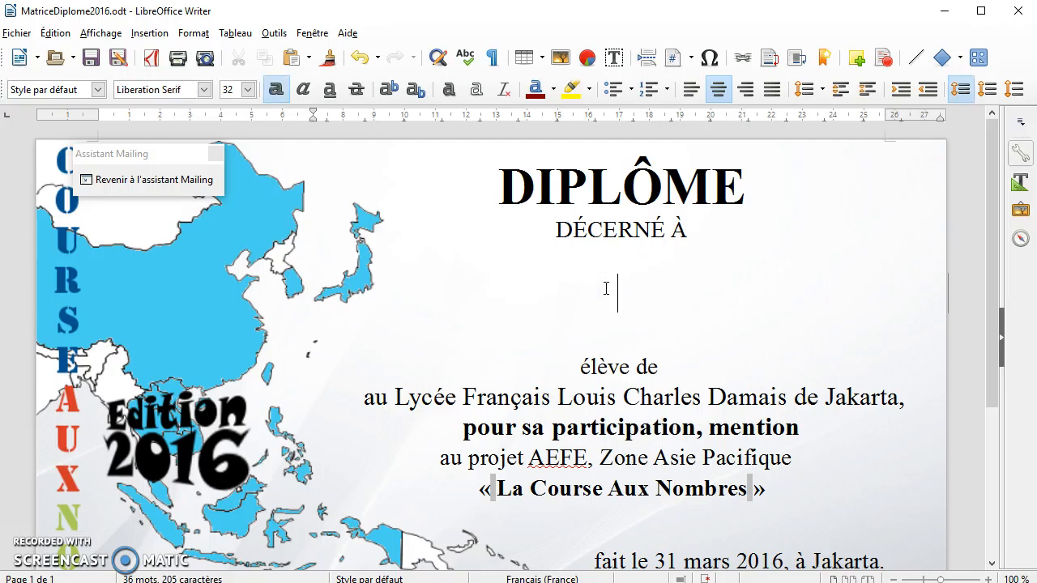
click(147, 33)
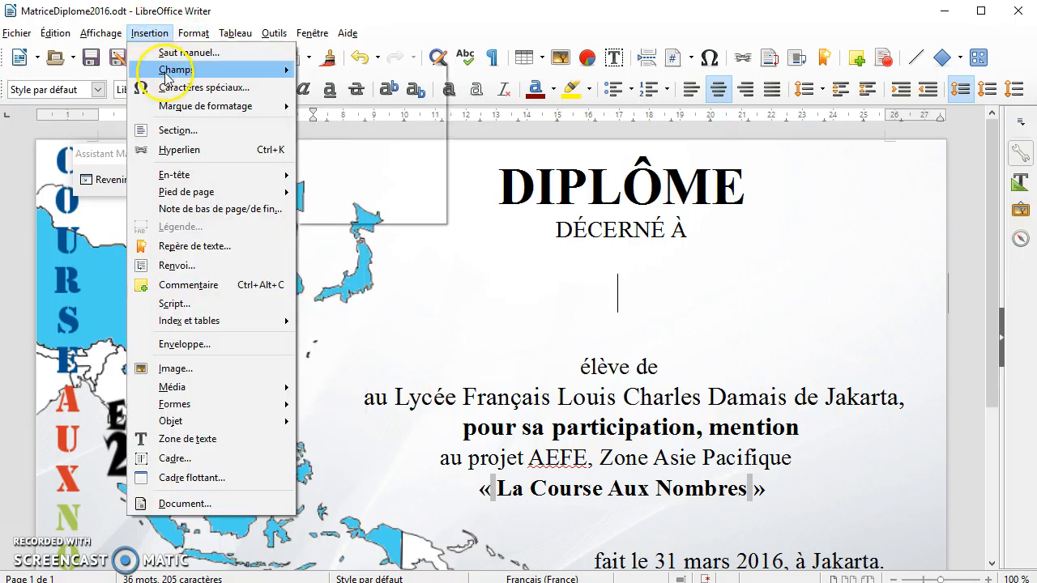
mouse_move(256, 77)
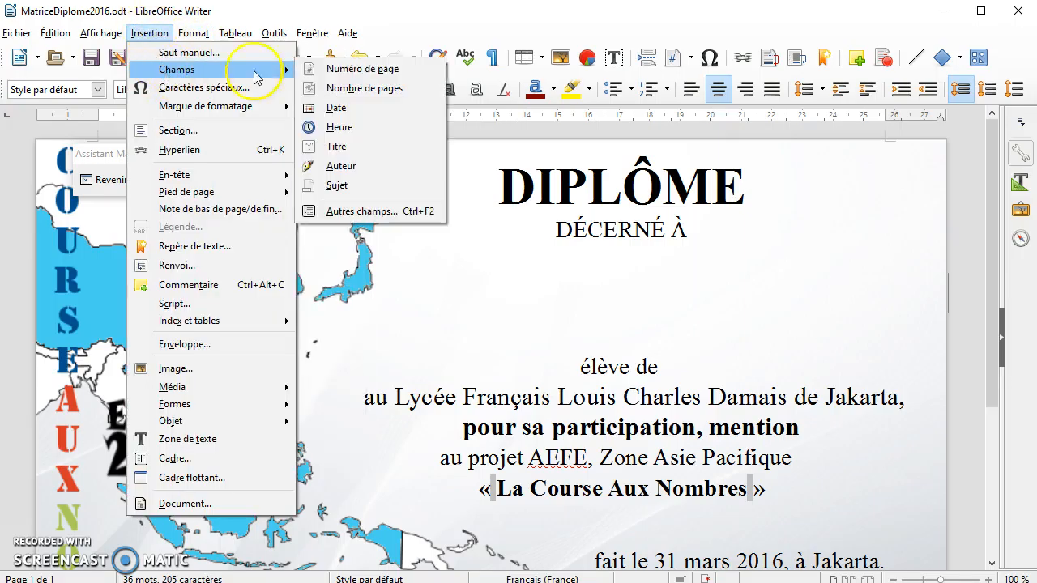
click(385, 212)
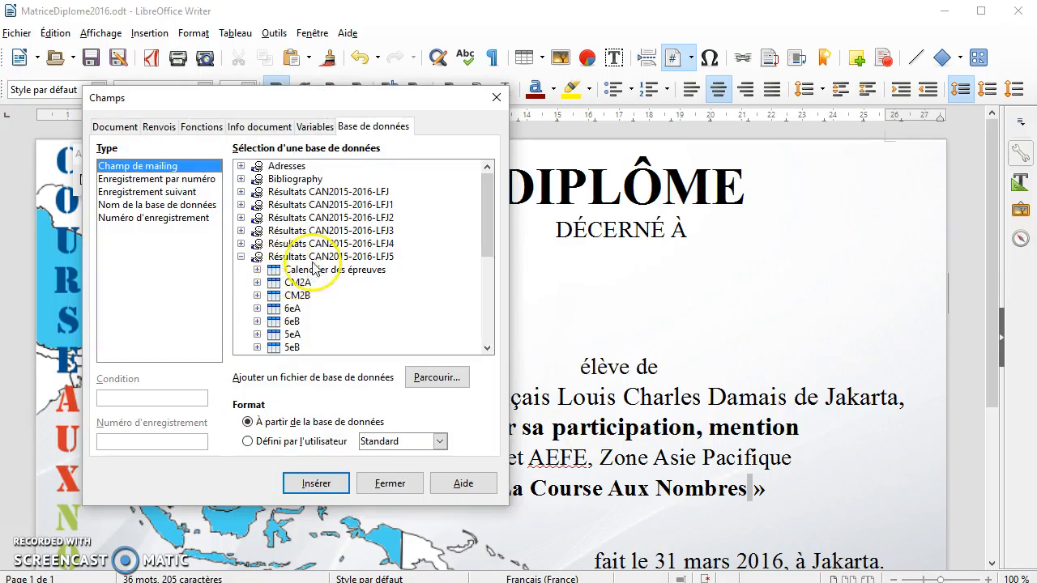
Expand the Impression Diplome 2016 table in Résultats CAN2015-2016-LFJ5 and compare its fields with the column headers in the Calc spreadsheet
click(355, 257)
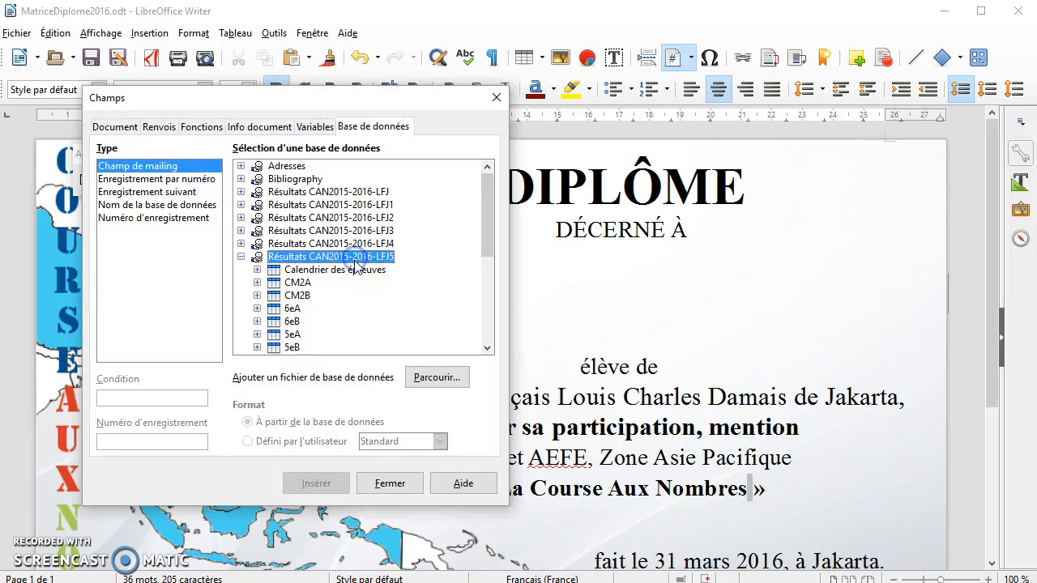
scroll(355, 275, down, 5)
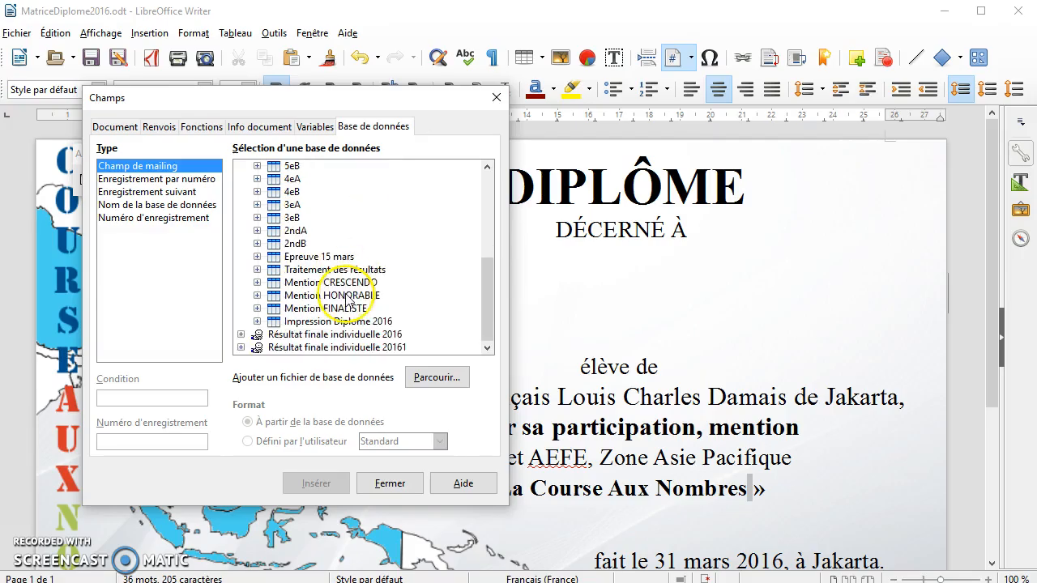
click(306, 322)
click(257, 322)
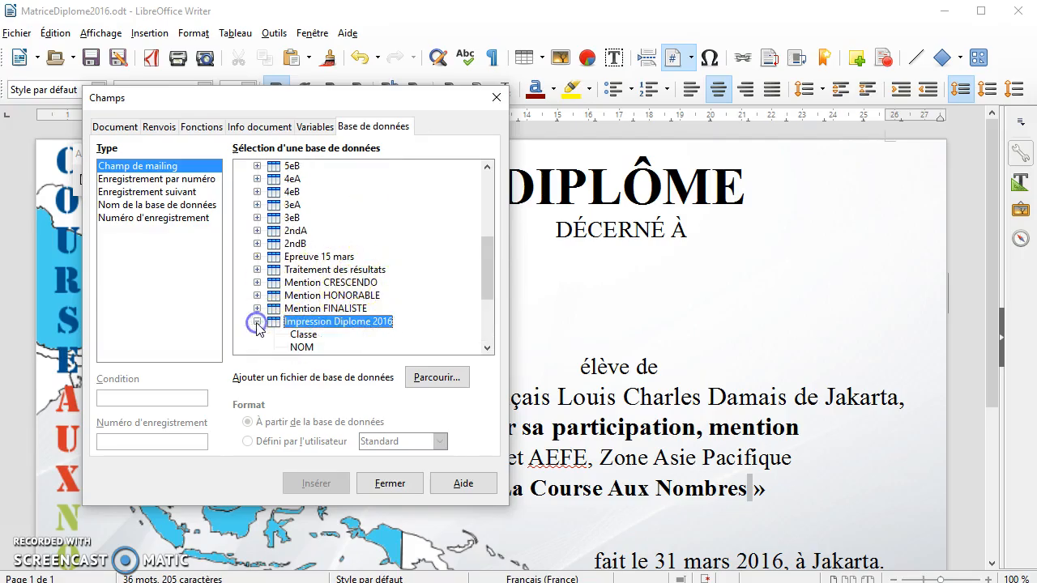
scroll(356, 320, down, 1)
scroll(386, 340, down, 2)
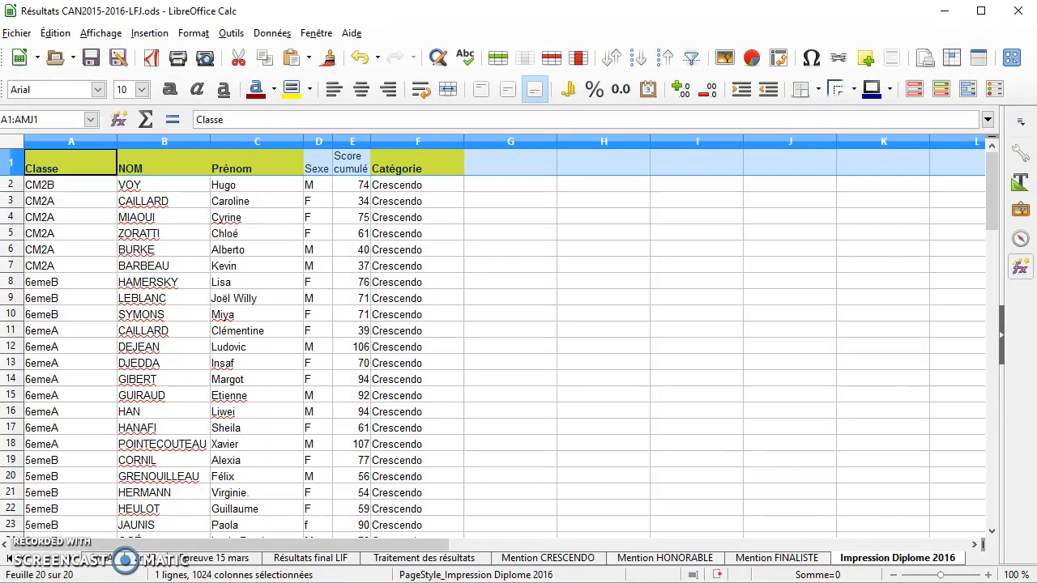
click(477, 266)
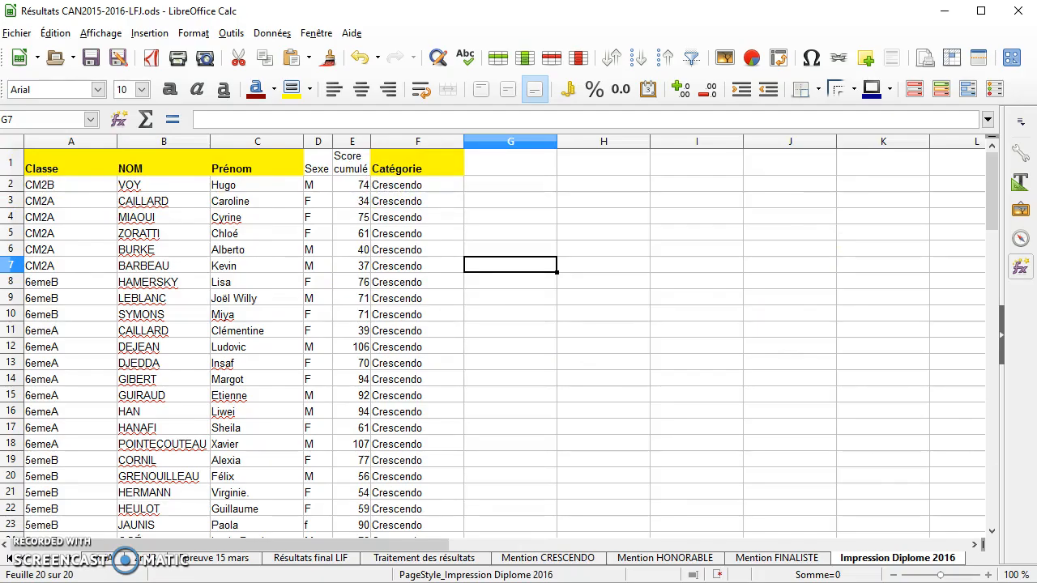
key(alt+Tab)
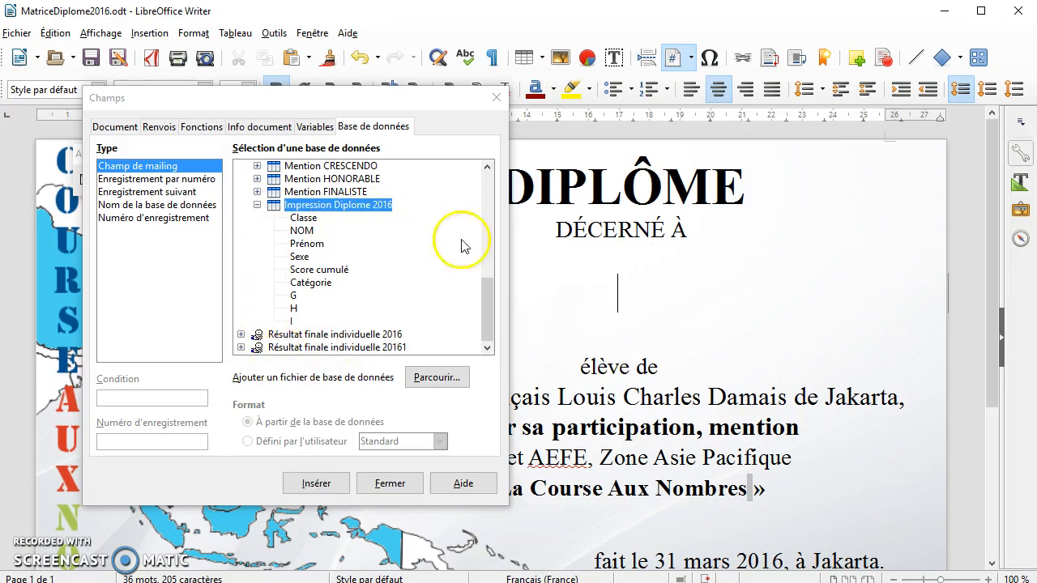
Insert the Prénom mail merge field on the blank line below DÉCERNÉ À, keeping only one copy of it
drag(346, 98, 286, 102)
click(253, 247)
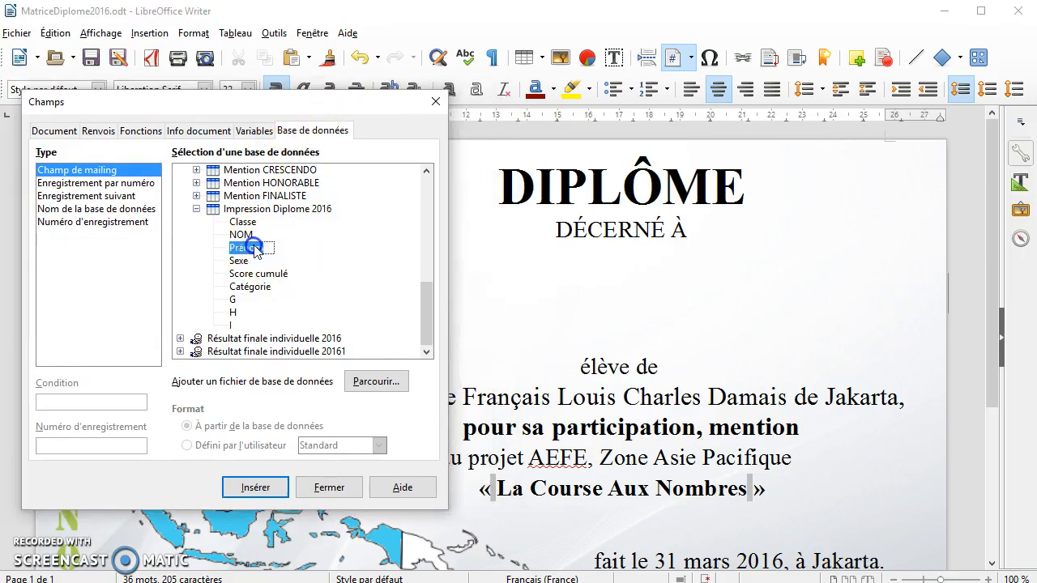
click(255, 487)
click(255, 487)
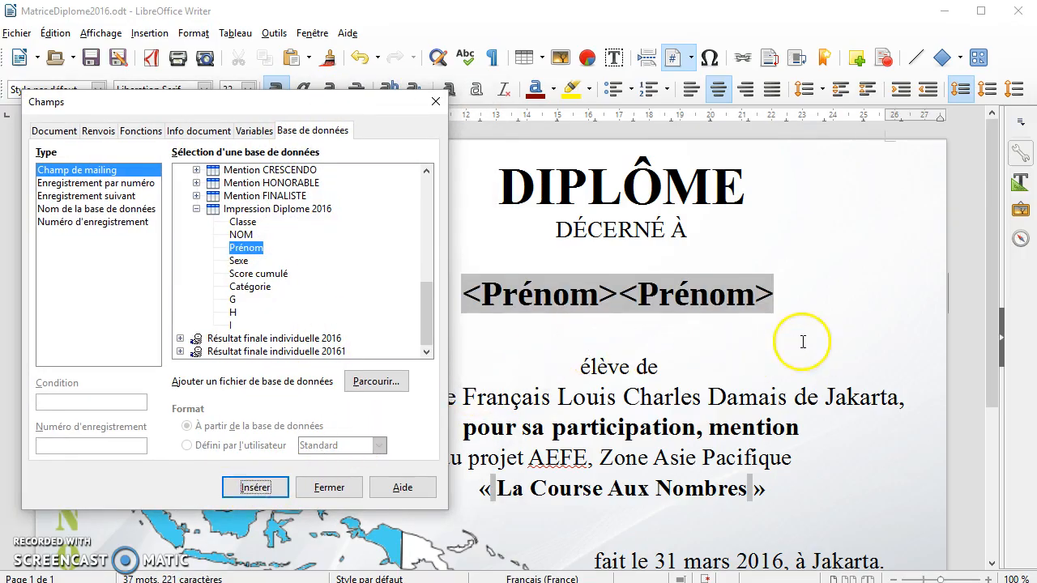
click(793, 297)
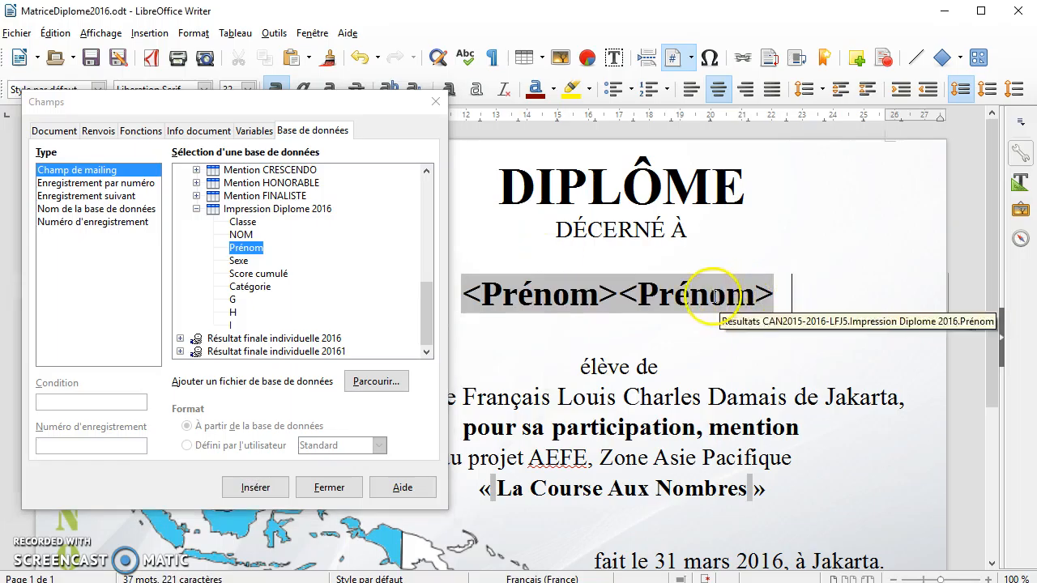
key(shift+Left)
key(Delete)
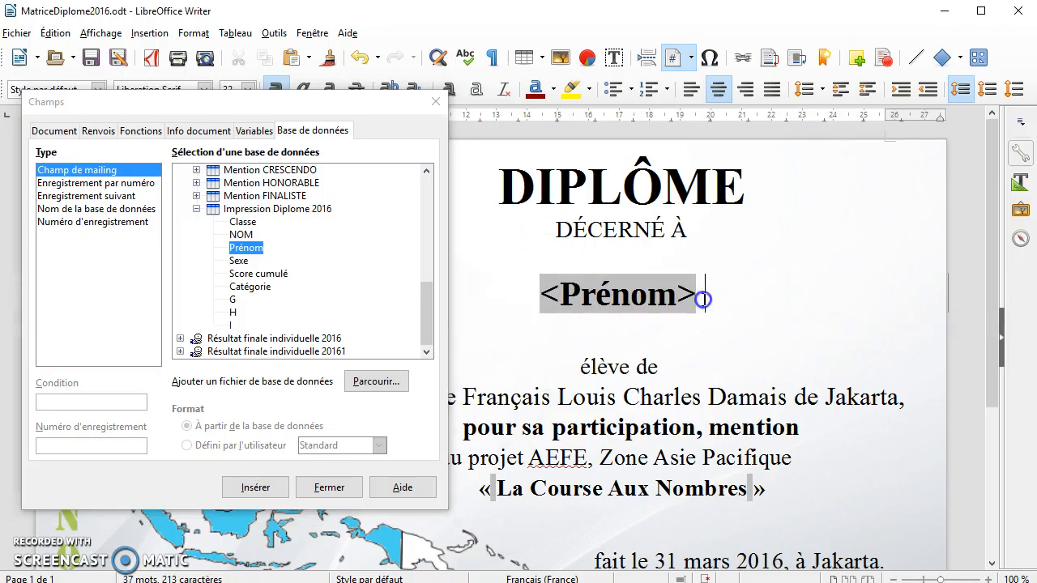
Insert the NOM field after Prénom, separated by a space, and the Classe field after "élève de"
click(240, 235)
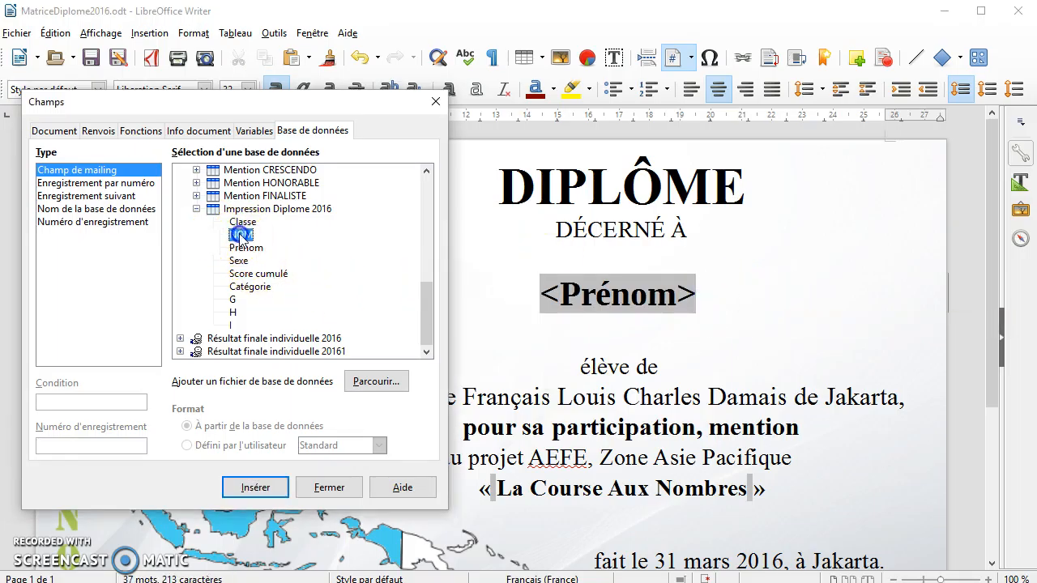
click(249, 496)
click(700, 369)
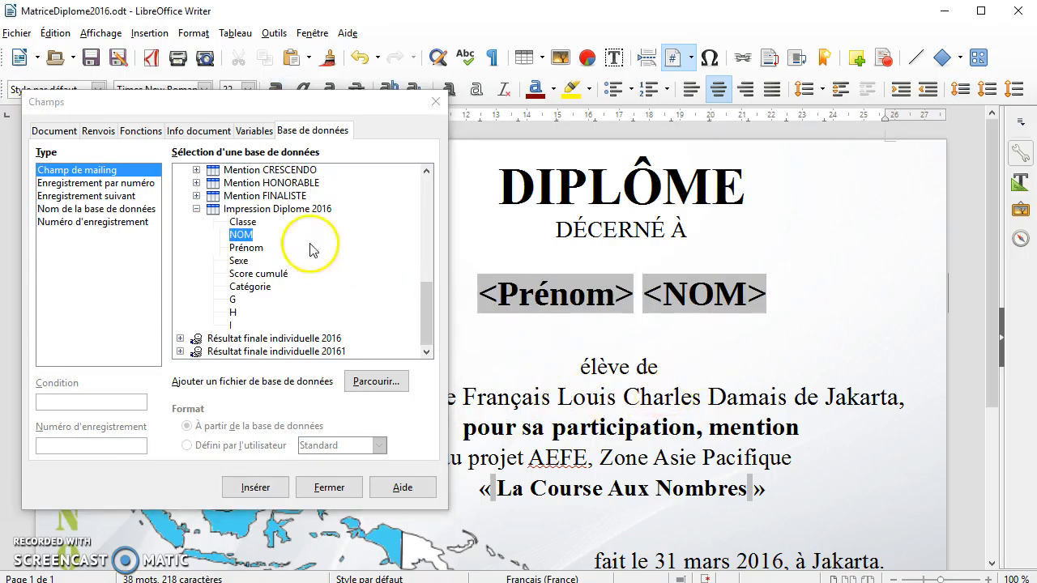
click(242, 222)
click(256, 487)
Insert the Catégorie mail merge field after "mention" in the participation line
click(803, 427)
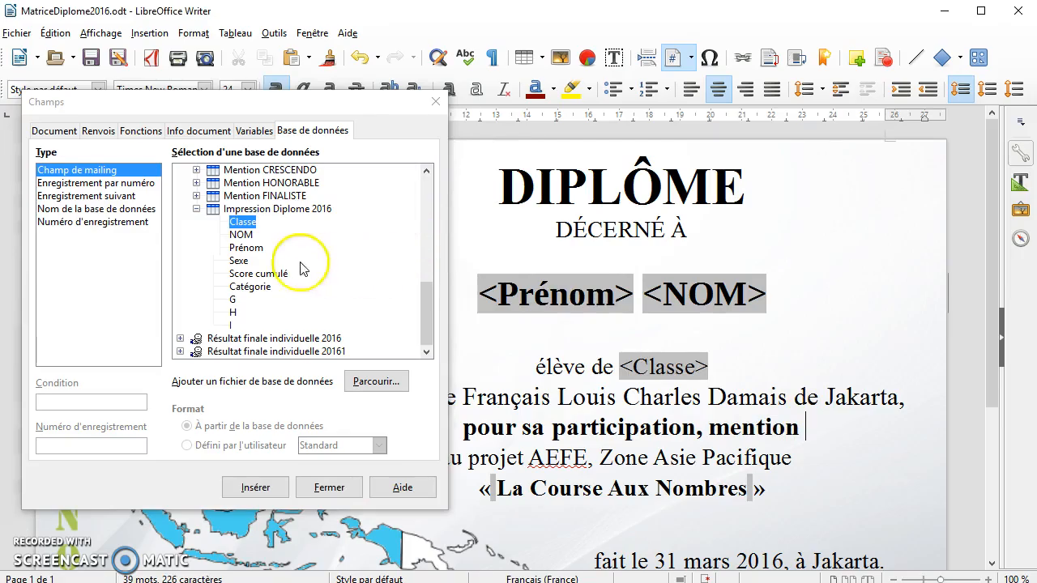
click(254, 288)
click(828, 440)
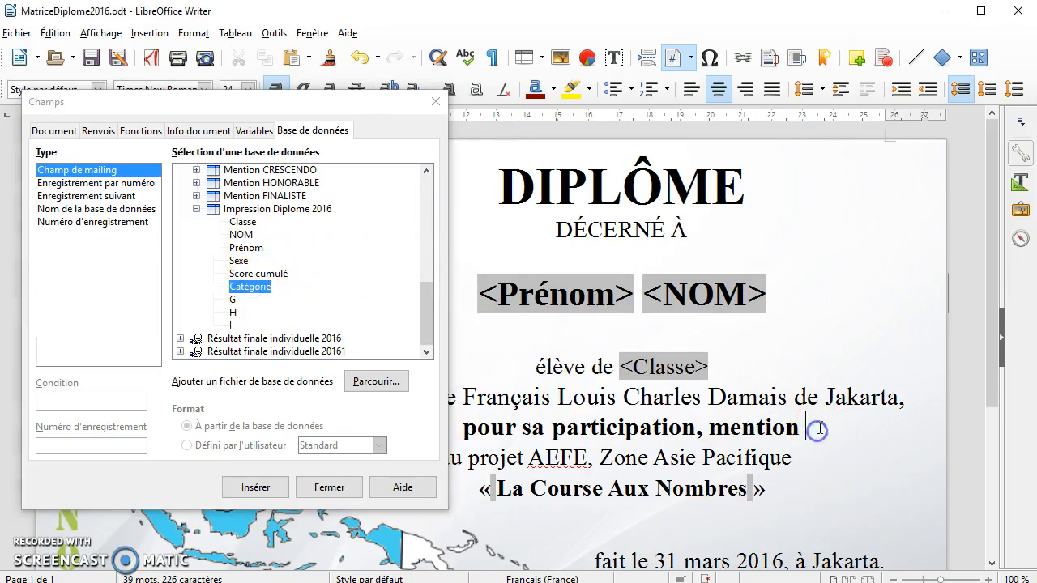
click(255, 487)
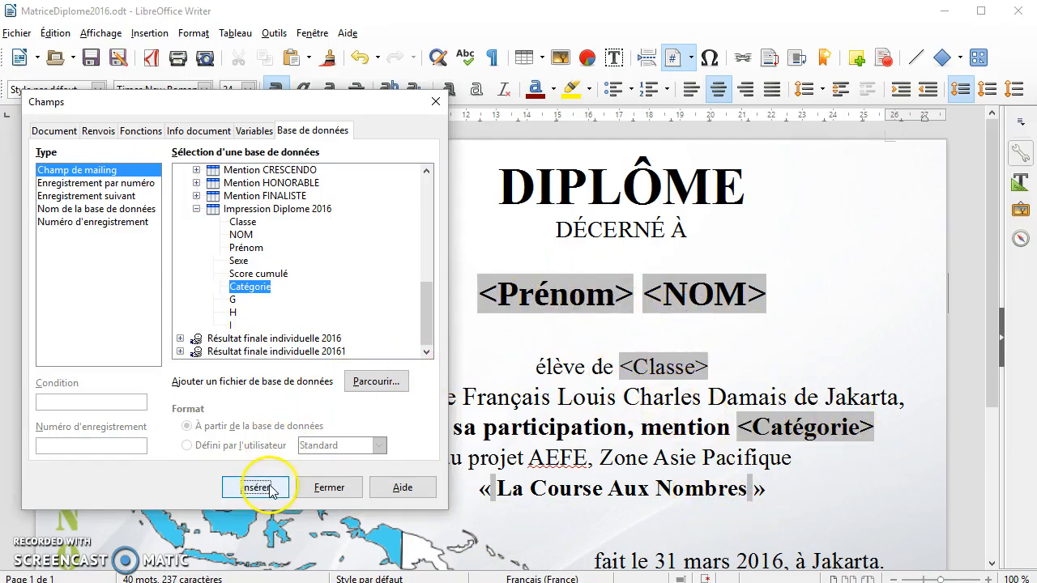
Close the field insertion dialog and reposition the mail merge wizard so the diploma preview stays in view beside it
click(321, 488)
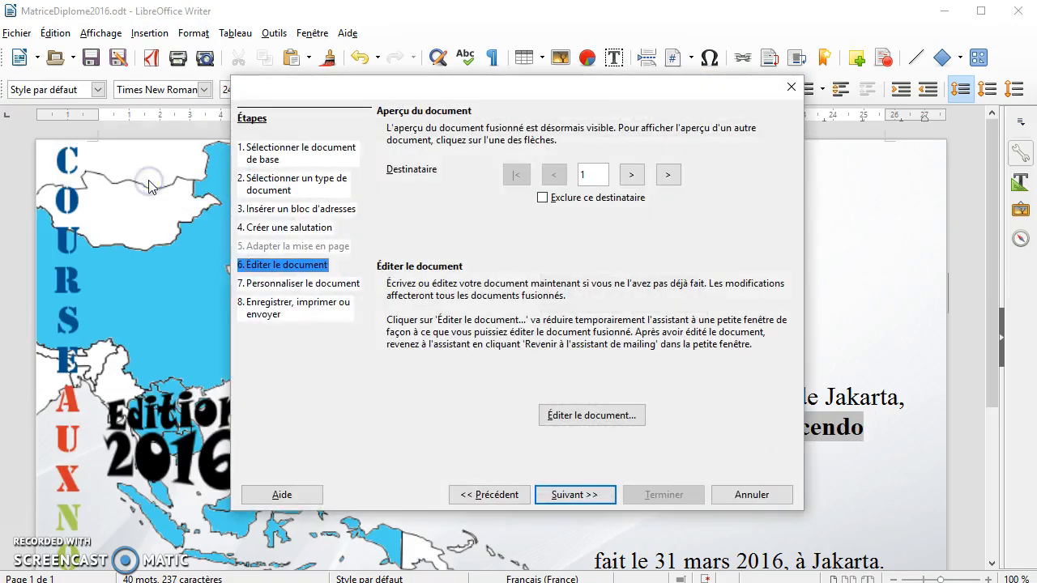
drag(615, 102, 348, 149)
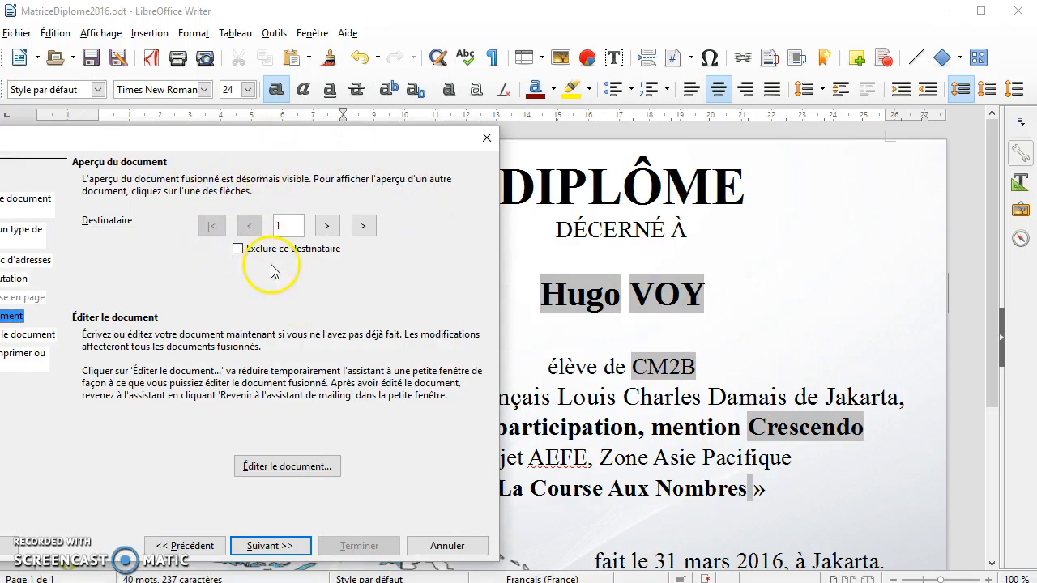
drag(342, 143, 443, 129)
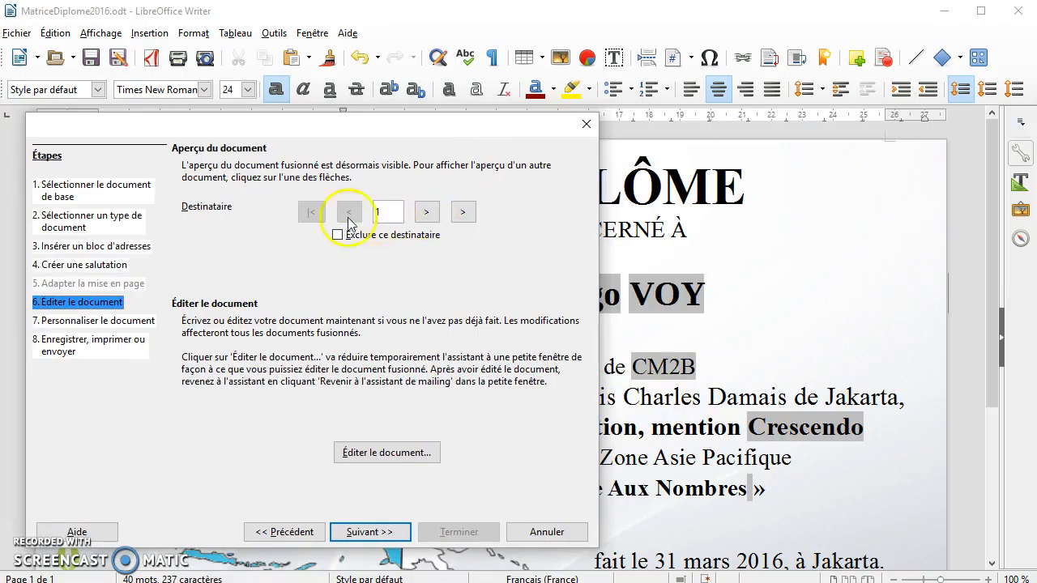
Preview the merged diplomas recipient by recipient up to the last record, checking each student's name, class and category
click(427, 213)
click(427, 213)
click(427, 213)
click(427, 213)
click(426, 213)
click(426, 213)
click(427, 213)
click(427, 213)
click(427, 213)
click(429, 213)
double_click(429, 213)
double_click(430, 214)
click(429, 213)
double_click(430, 213)
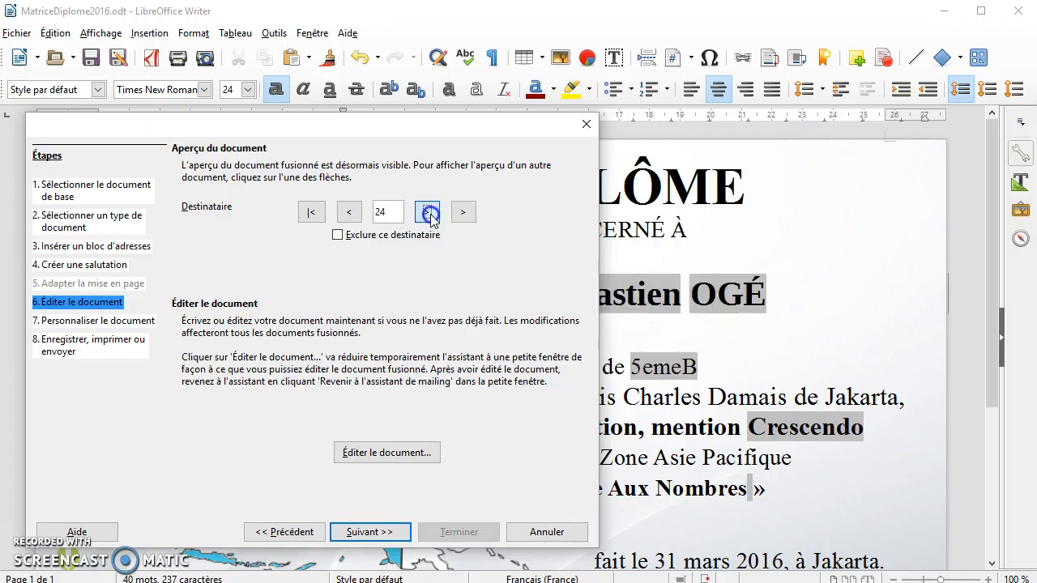
double_click(431, 213)
click(431, 214)
double_click(431, 214)
click(431, 215)
double_click(433, 216)
click(434, 217)
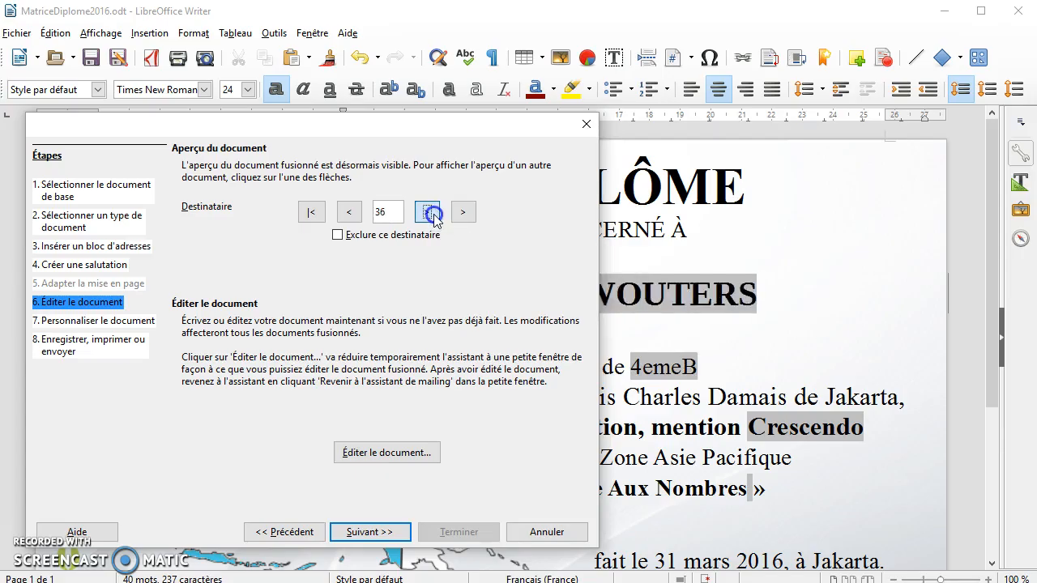
double_click(433, 217)
drag(521, 120, 400, 113)
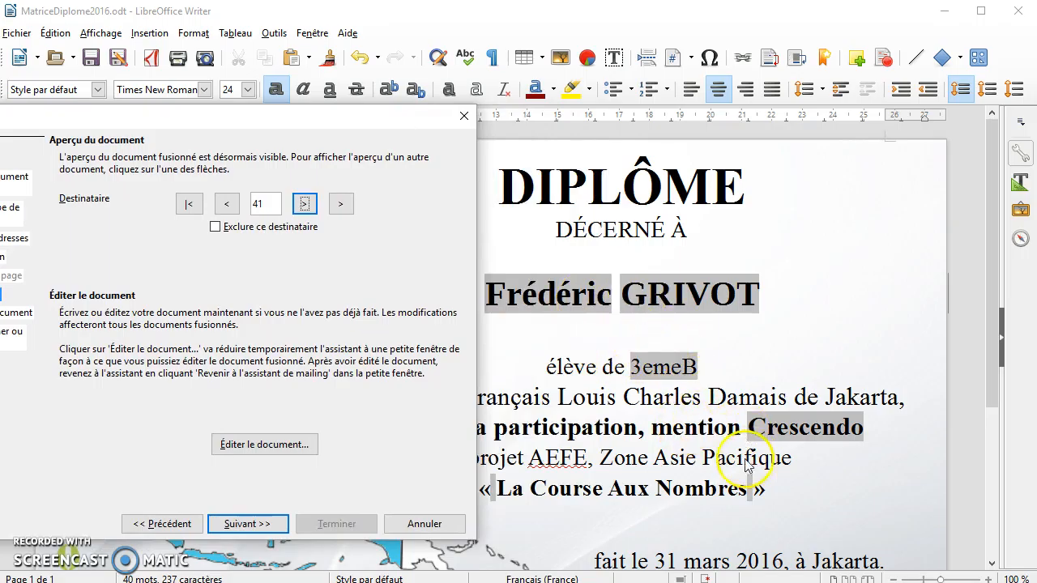
double_click(305, 204)
double_click(305, 206)
triple_click(305, 205)
triple_click(305, 206)
triple_click(306, 206)
double_click(306, 208)
triple_click(305, 206)
triple_click(306, 206)
triple_click(308, 208)
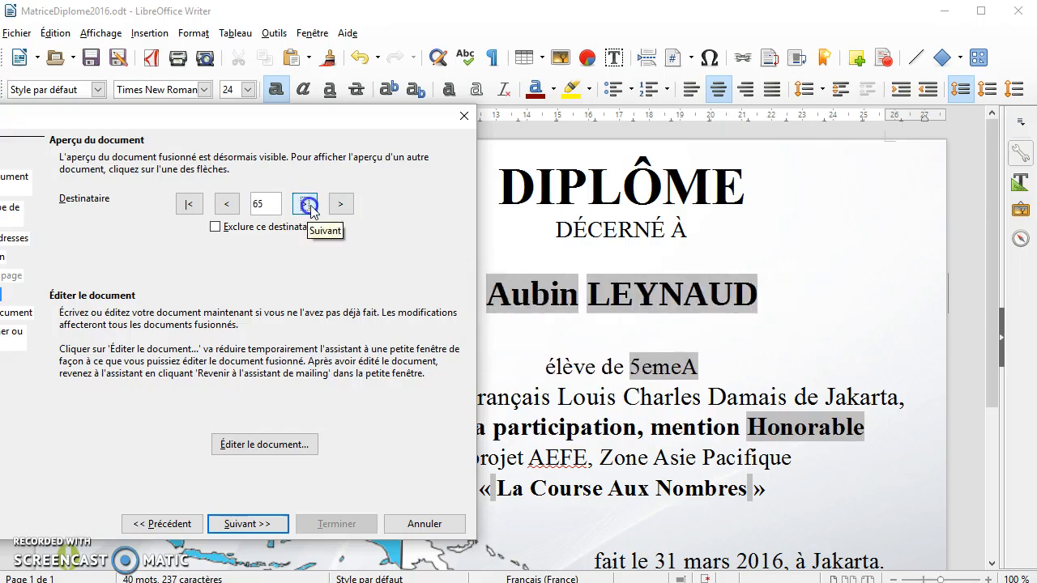
triple_click(311, 208)
double_click(311, 209)
triple_click(312, 208)
triple_click(313, 209)
triple_click(313, 209)
triple_click(314, 209)
click(314, 209)
double_click(314, 210)
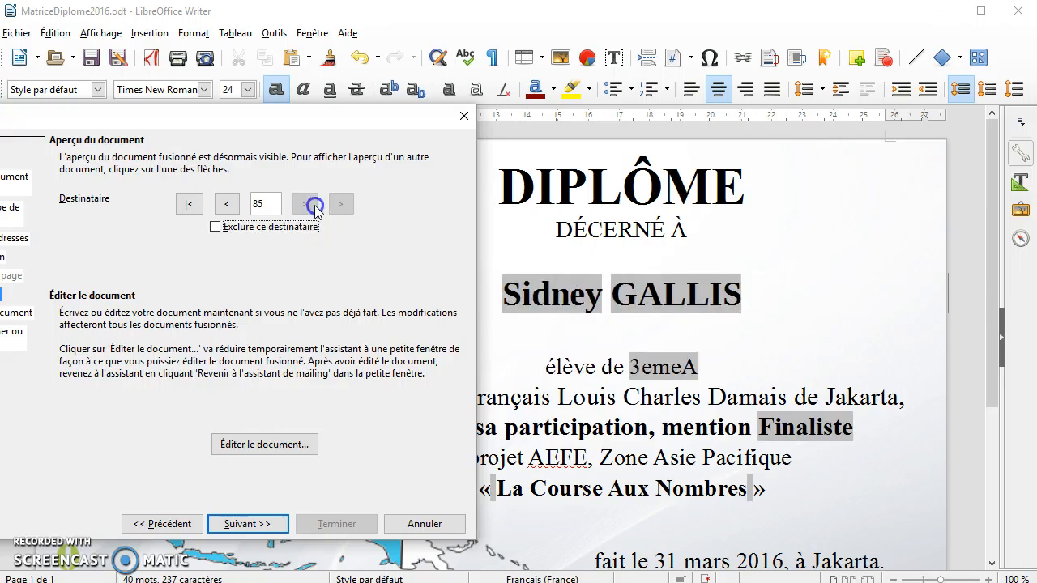
click(307, 209)
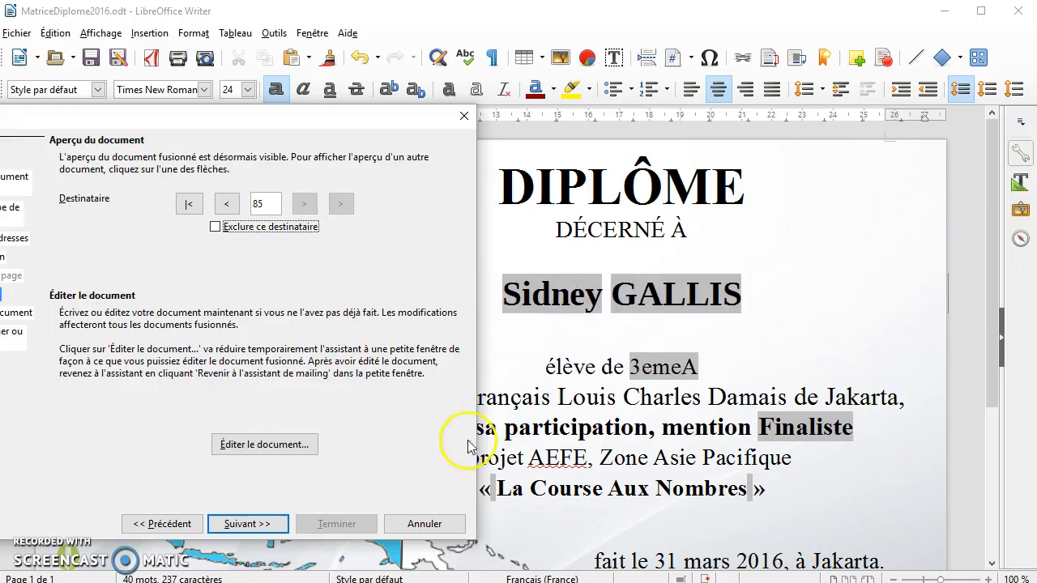
Generate the personalised merged documents in the wizard and save the base document from its final stage
drag(249, 114, 363, 83)
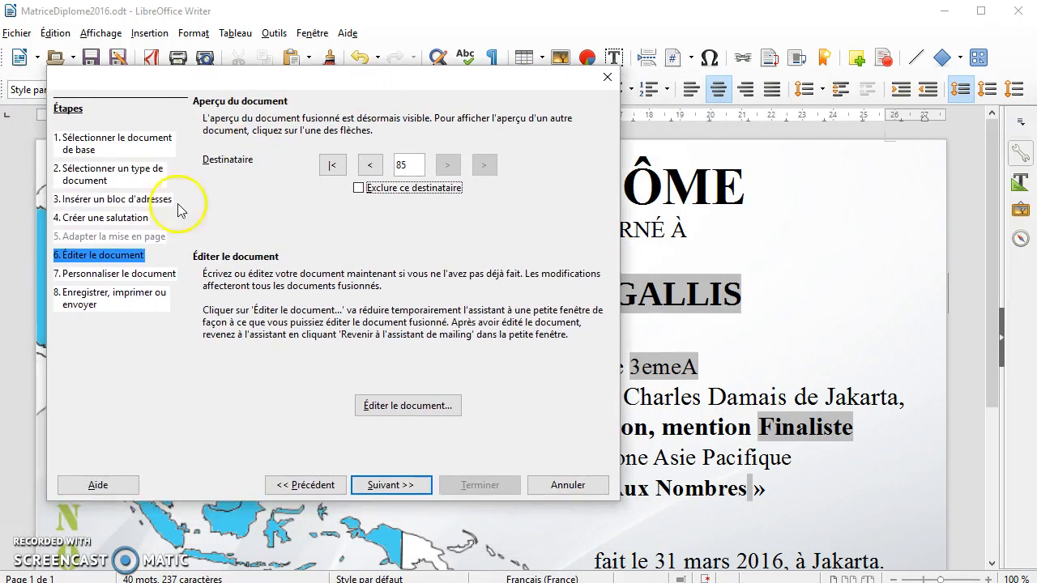
click(125, 276)
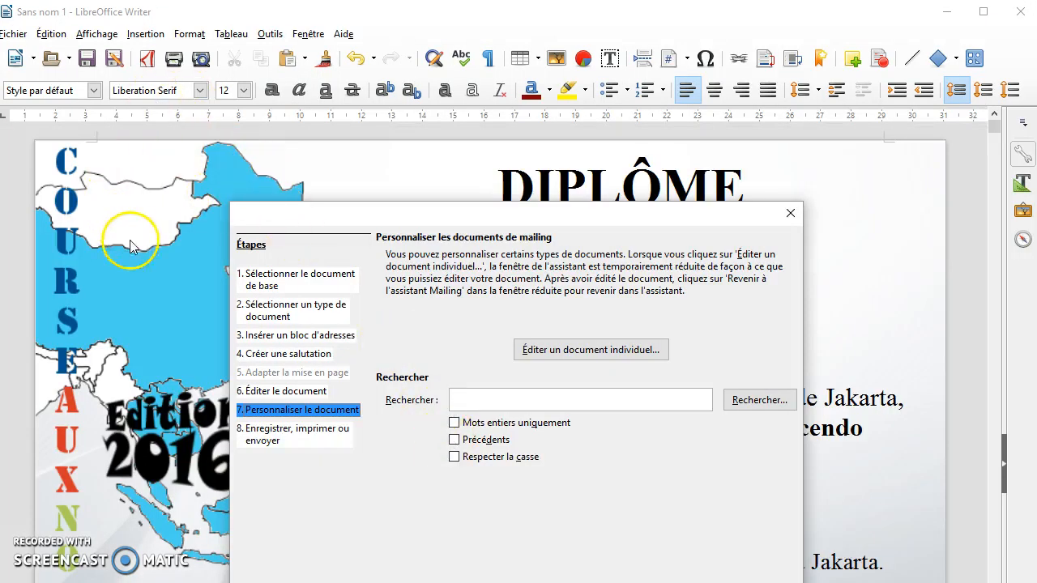
drag(533, 224, 539, 114)
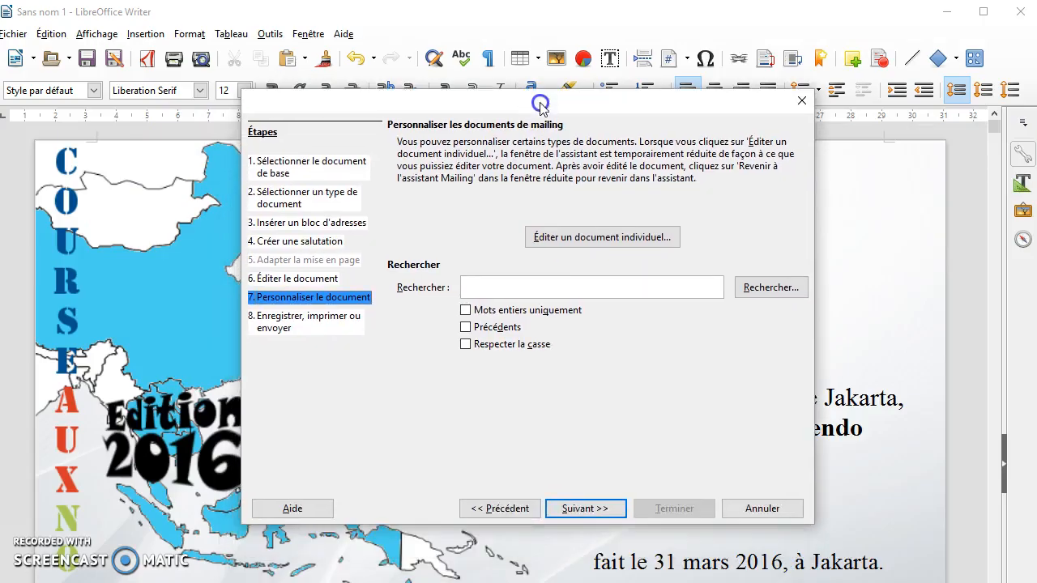
click(294, 334)
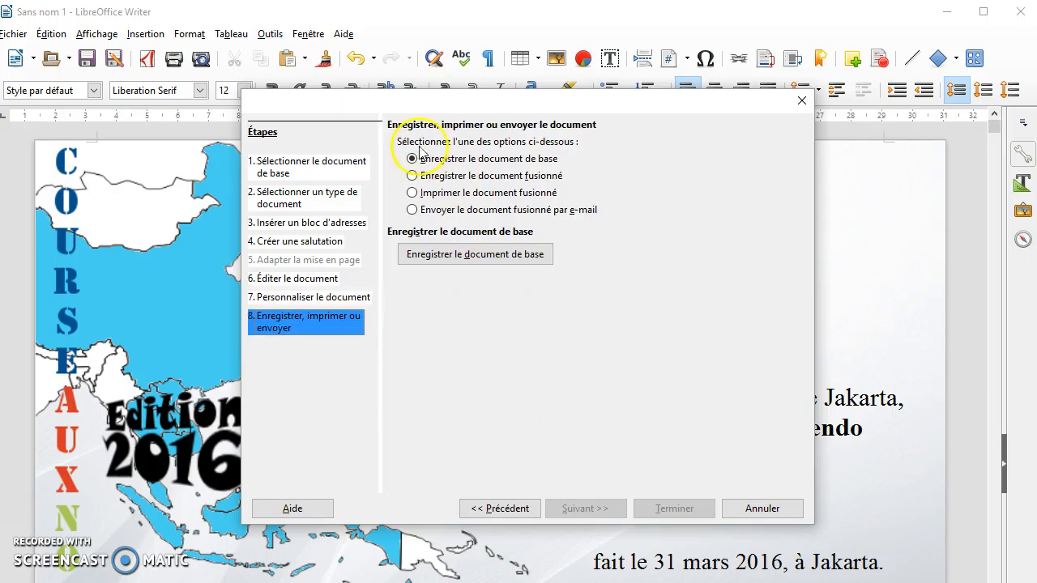
click(429, 268)
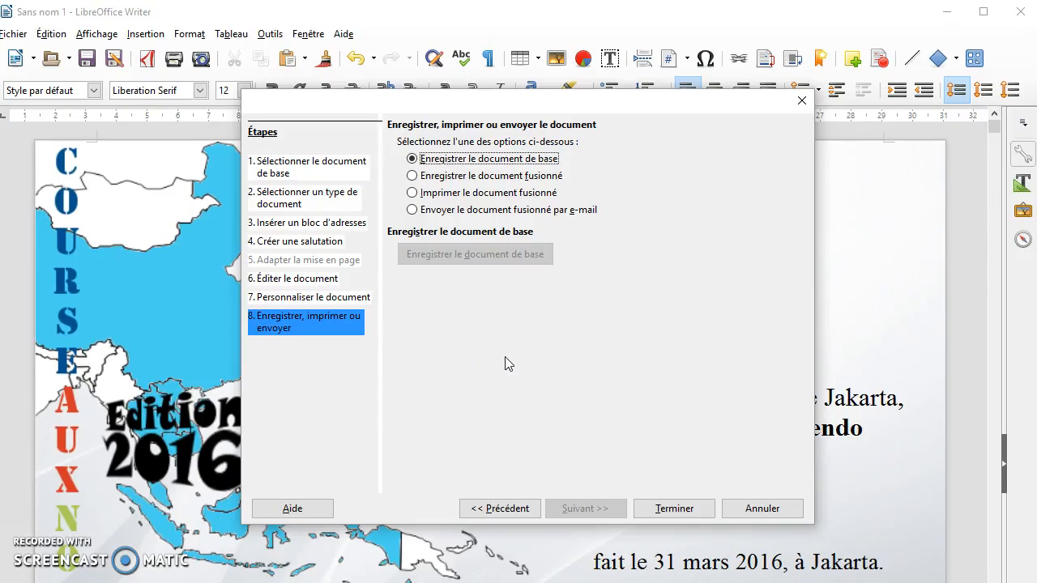
Save the merged diplomas as a single document named Diplome2016 in the Suivi CAN 2015-2016 folder
click(483, 176)
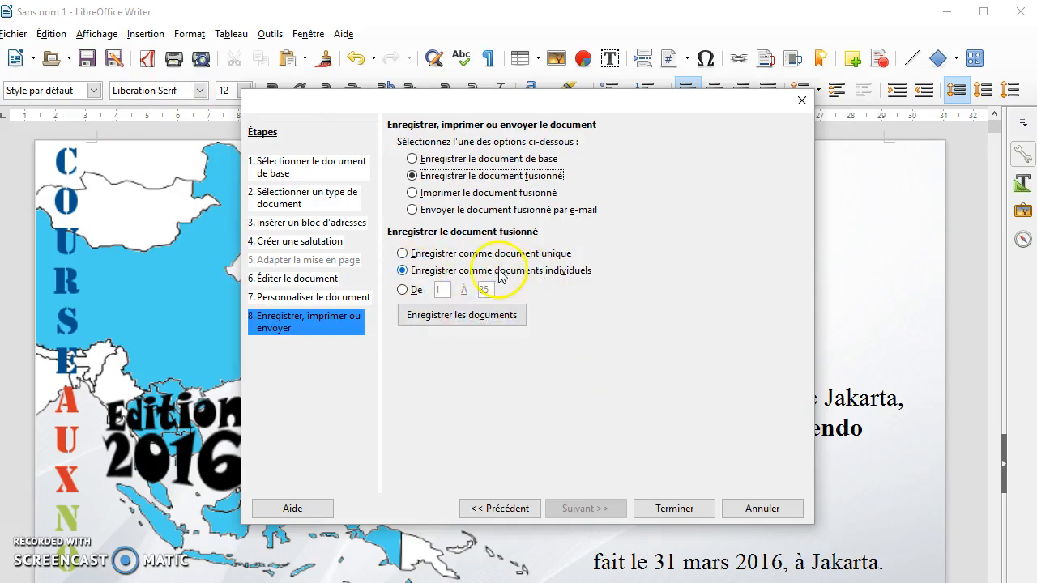
click(401, 253)
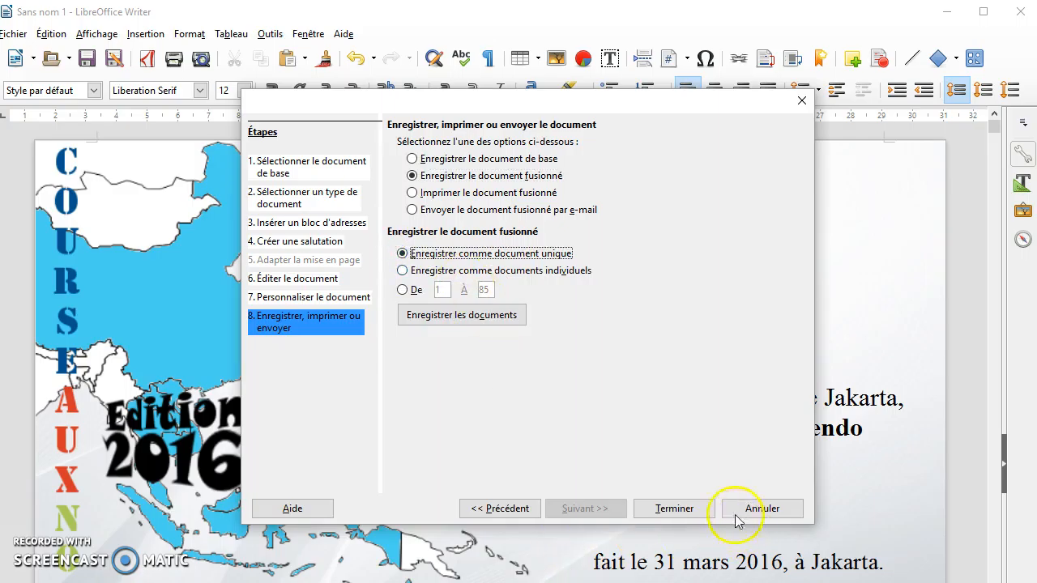
click(458, 321)
click(455, 233)
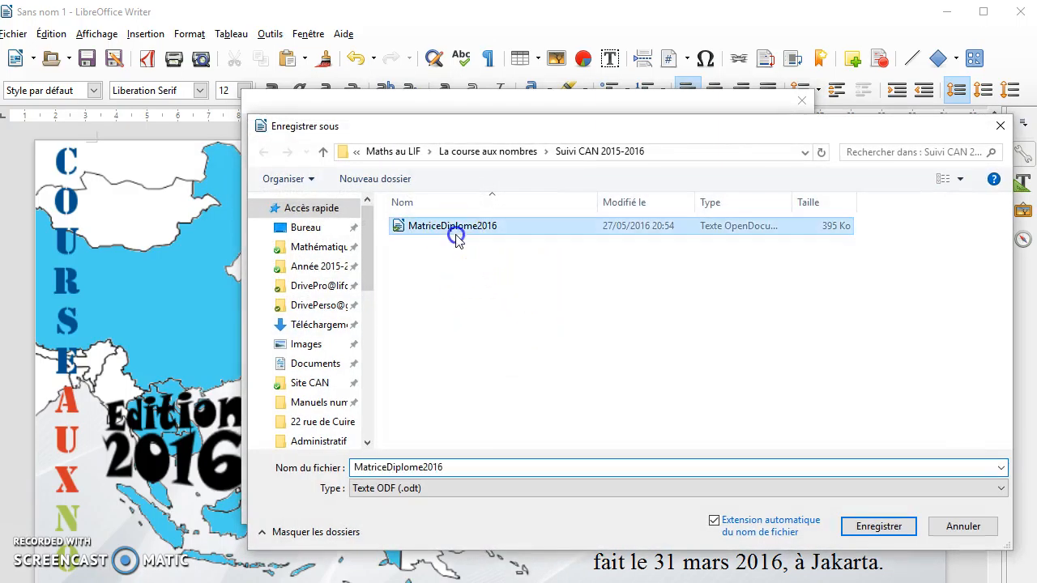
click(436, 465)
click(423, 468)
drag(388, 467, 336, 467)
key(Delete)
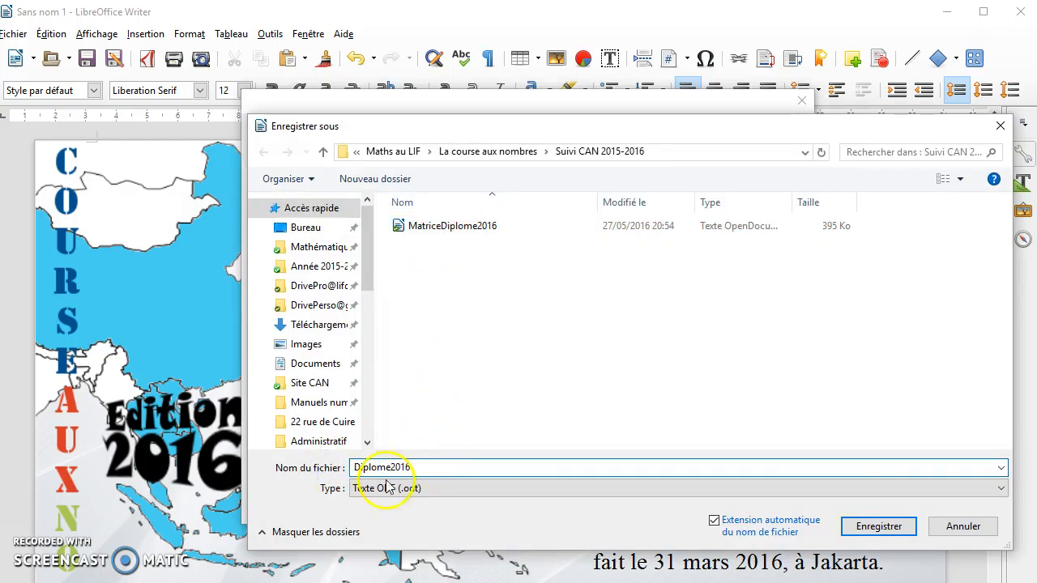
click(871, 533)
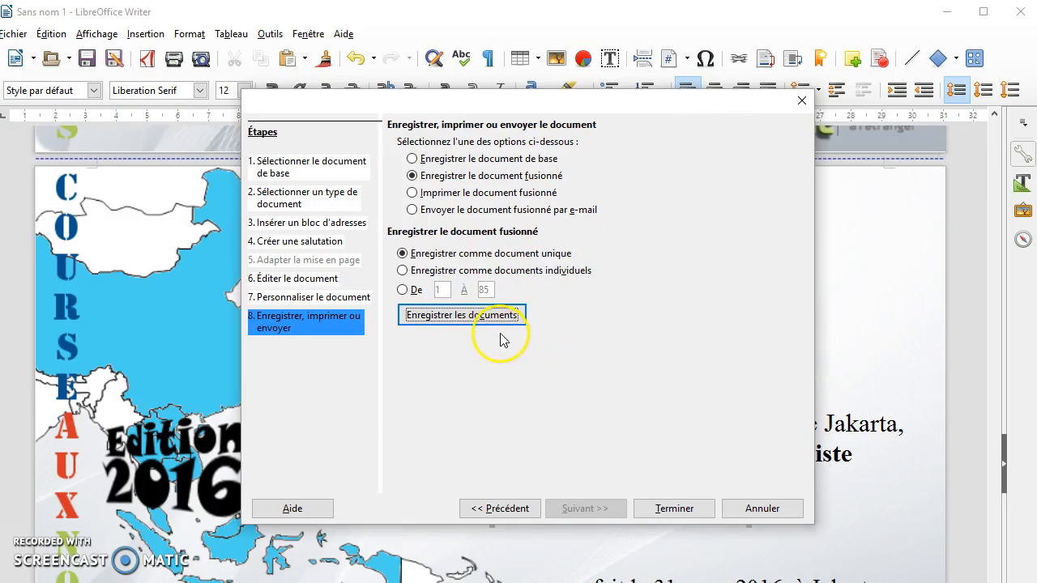
Review the print settings and available printers for the merged document, keeping HP LaserJet 1018, and finish the mail merge wizard
click(456, 194)
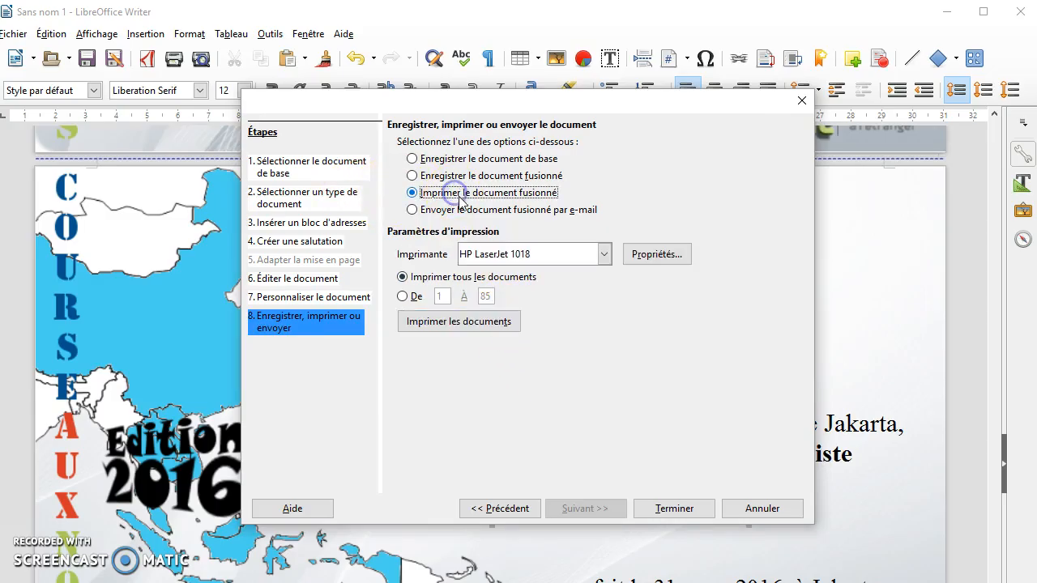
click(605, 255)
click(607, 257)
click(605, 261)
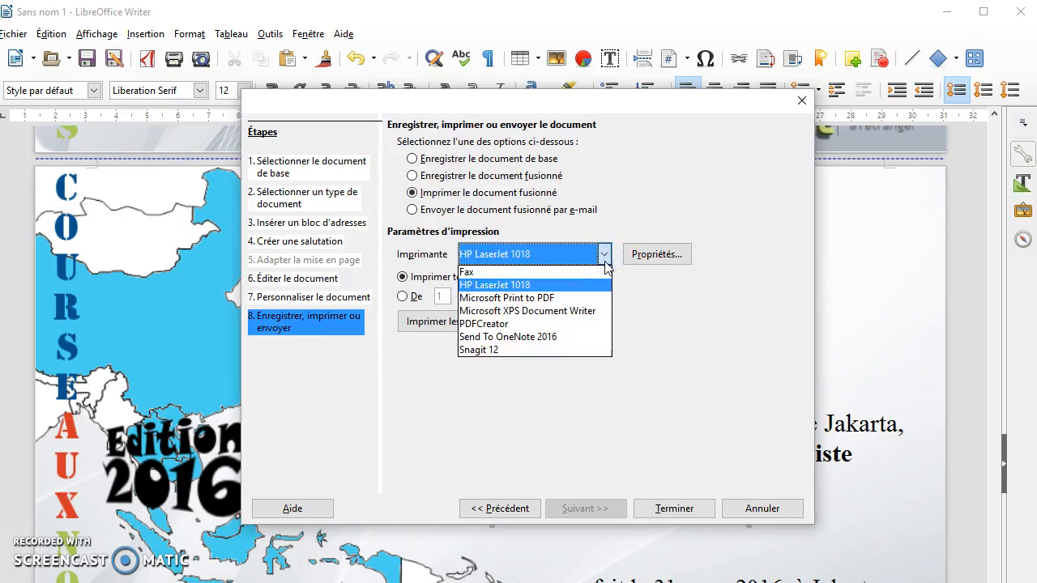
click(605, 261)
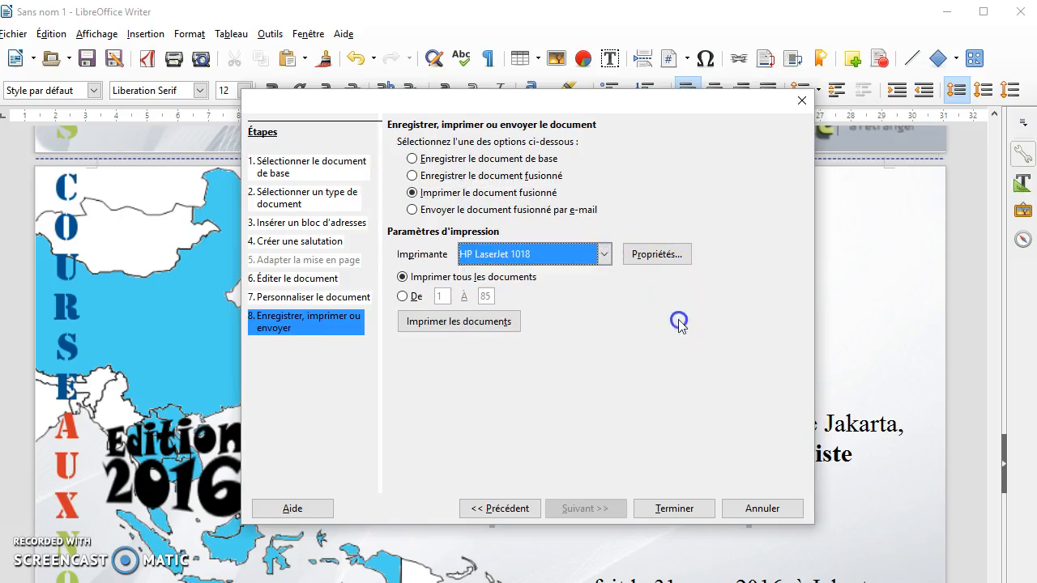
click(674, 508)
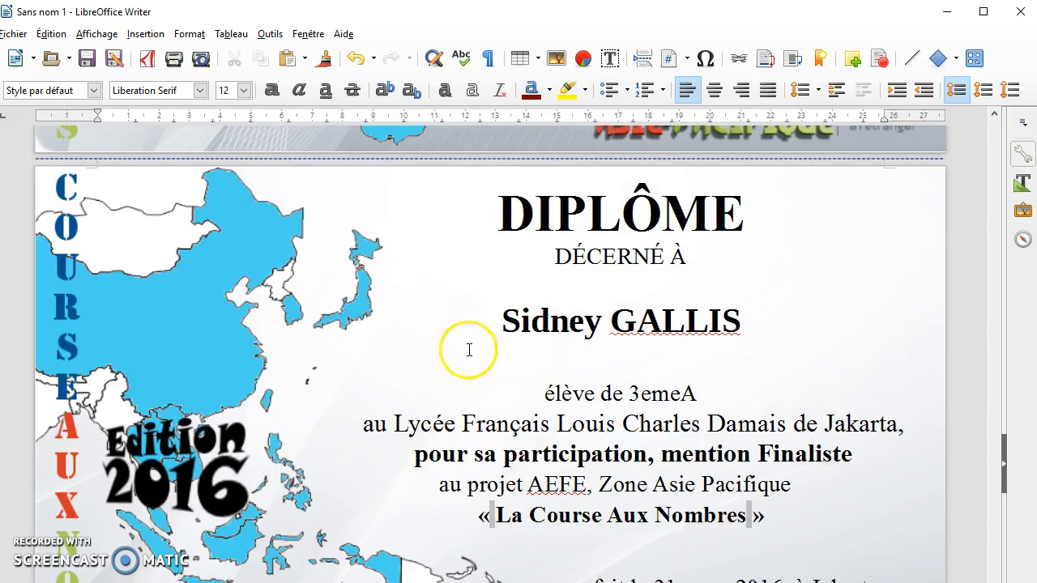
Look through the pages of the generated document to check the individual diplomas
scroll(451, 367, down, 20)
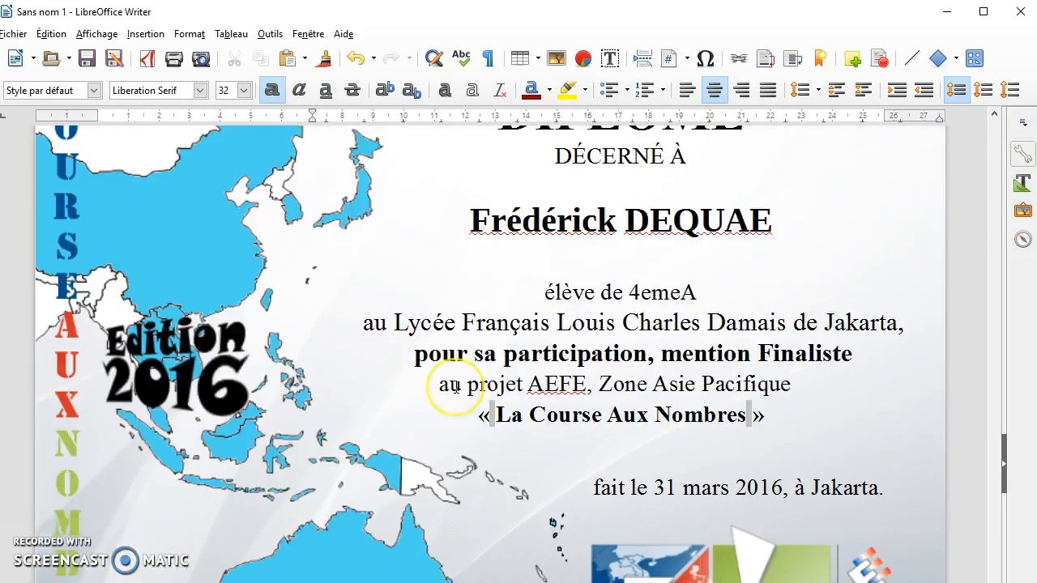
scroll(456, 383, down, 20)
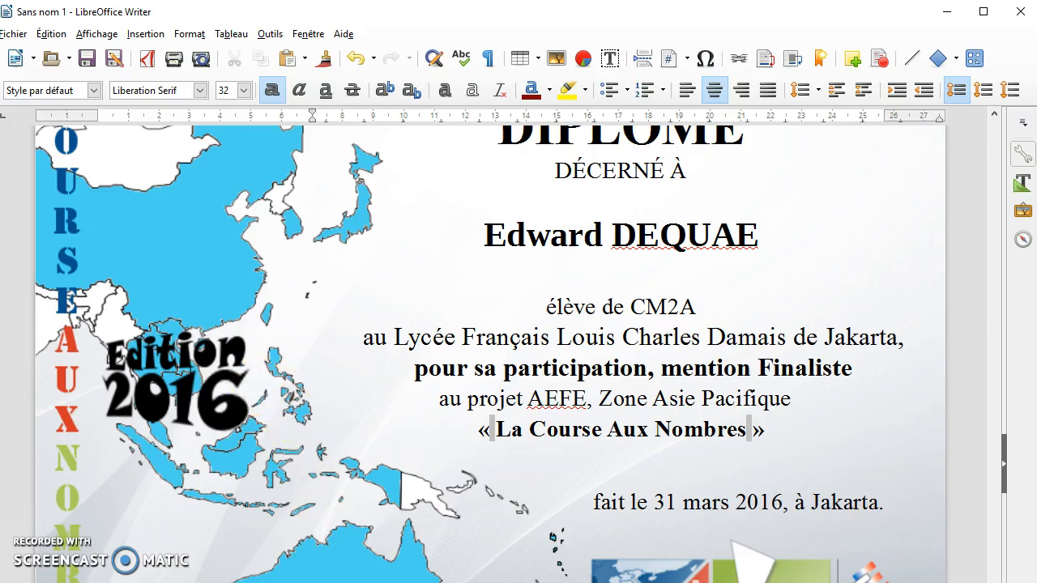
scroll(385, 395, down, 10)
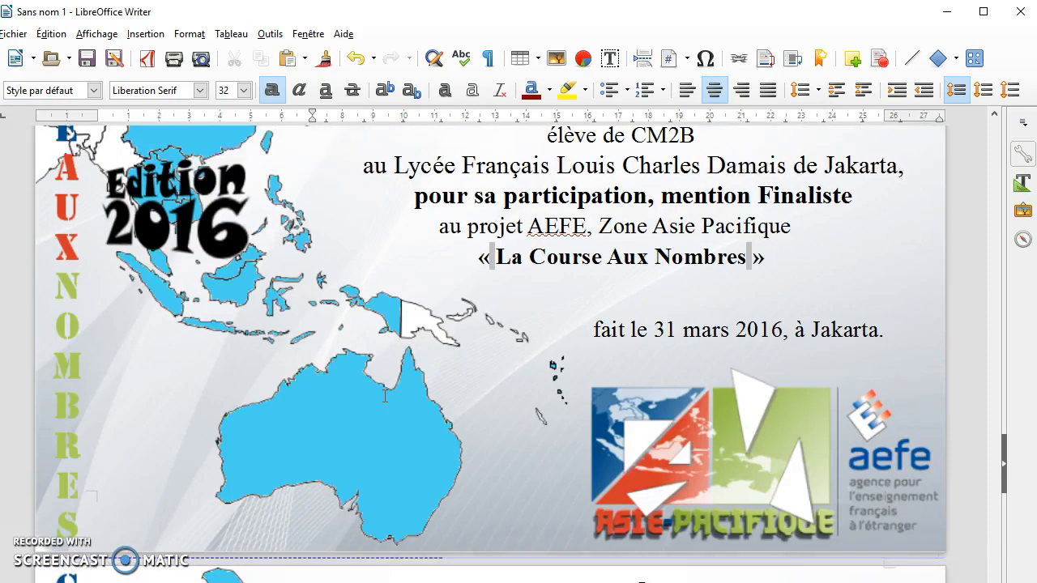
scroll(151, 204, up, 4)
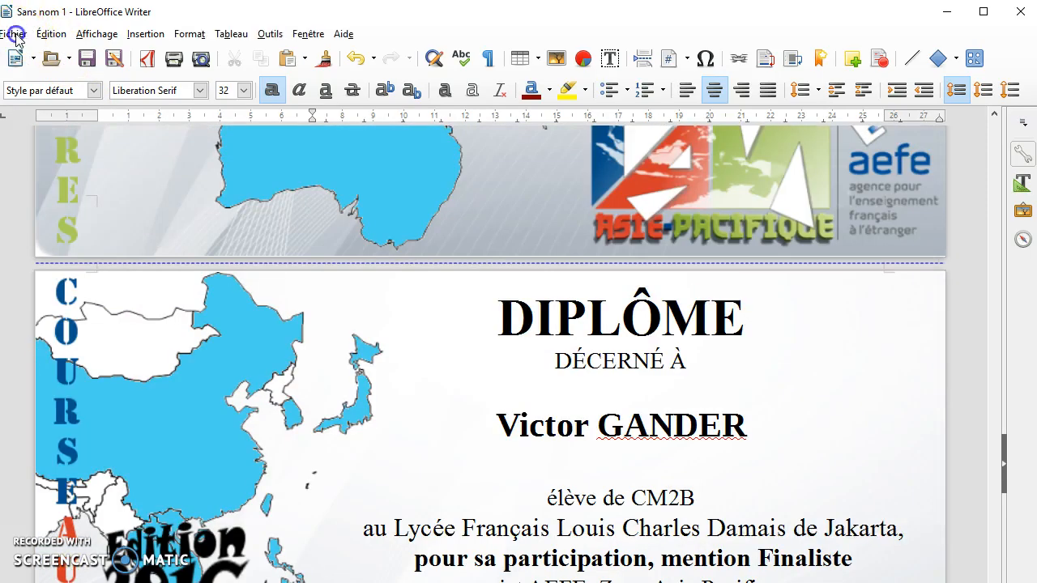
Try to export all merged diplomas as the PDF DiplomeLFJ2016 with lossless image compression
click(13, 34)
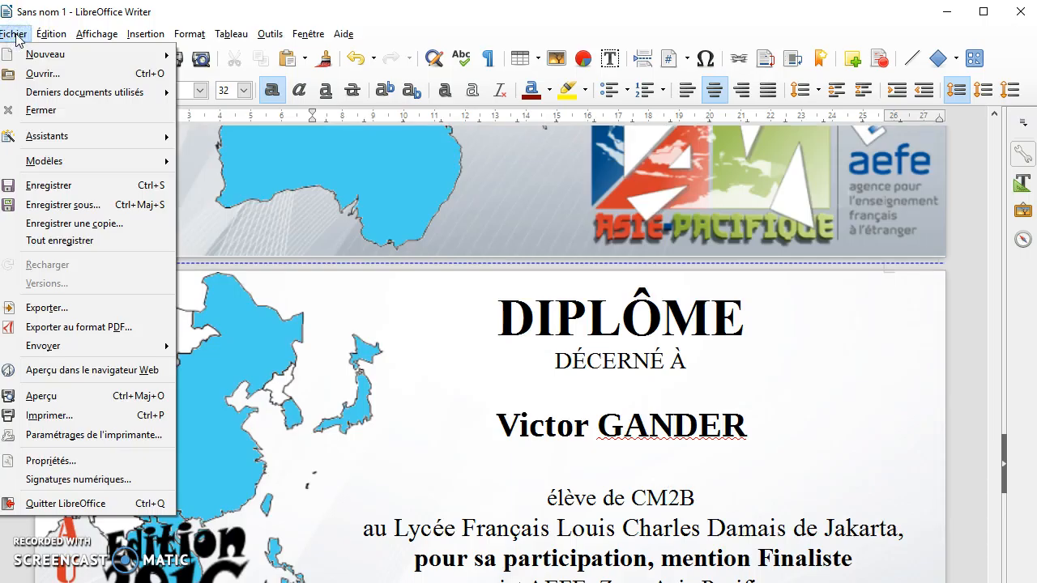
click(119, 332)
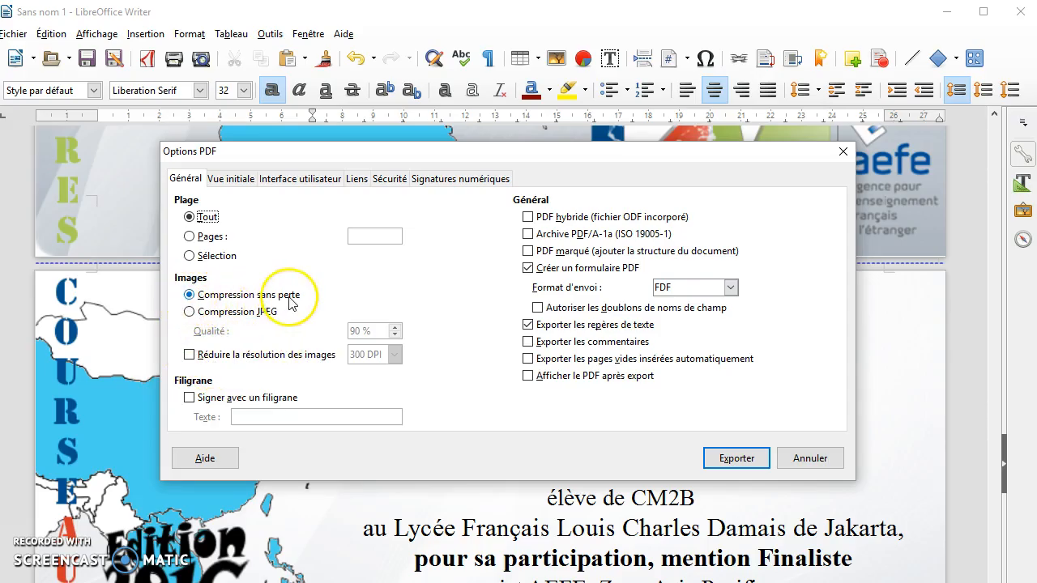
click(737, 458)
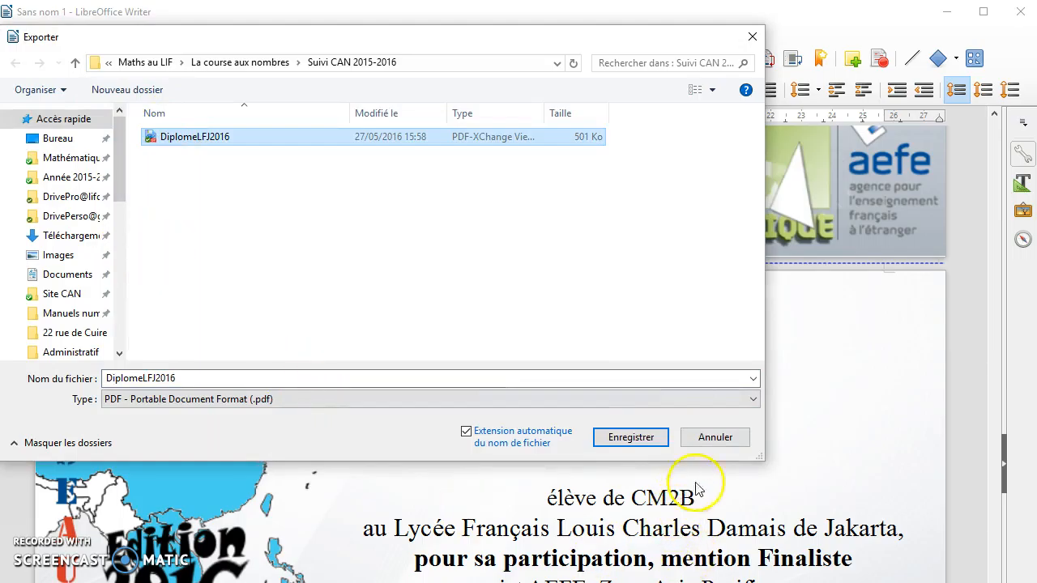
click(619, 438)
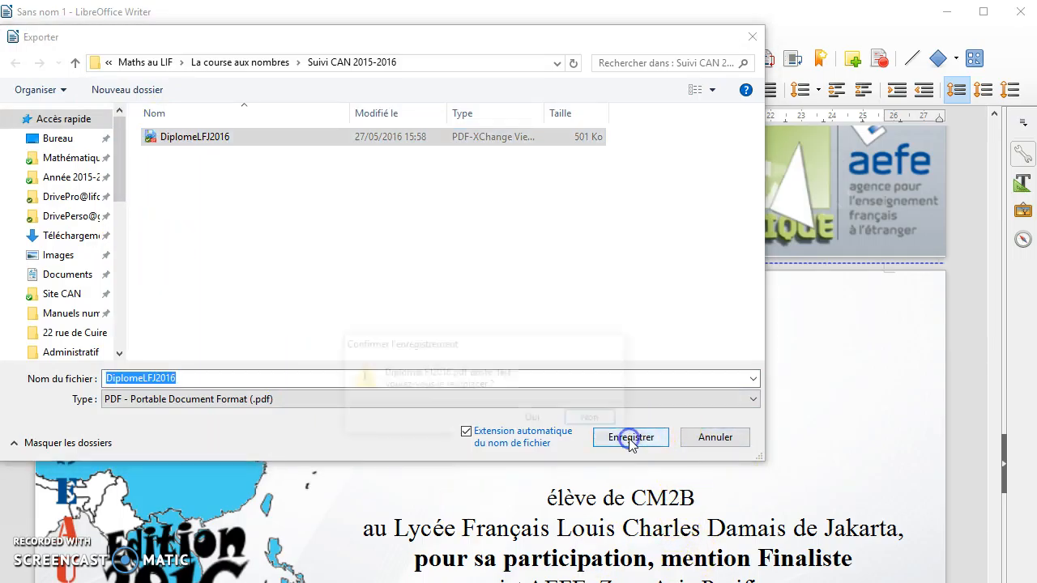
click(592, 419)
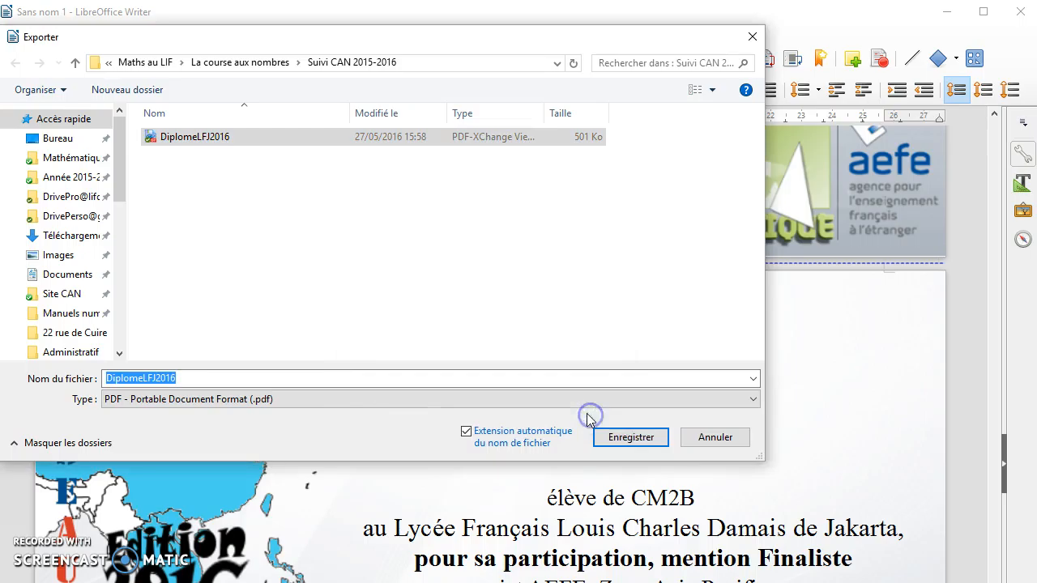
click(723, 439)
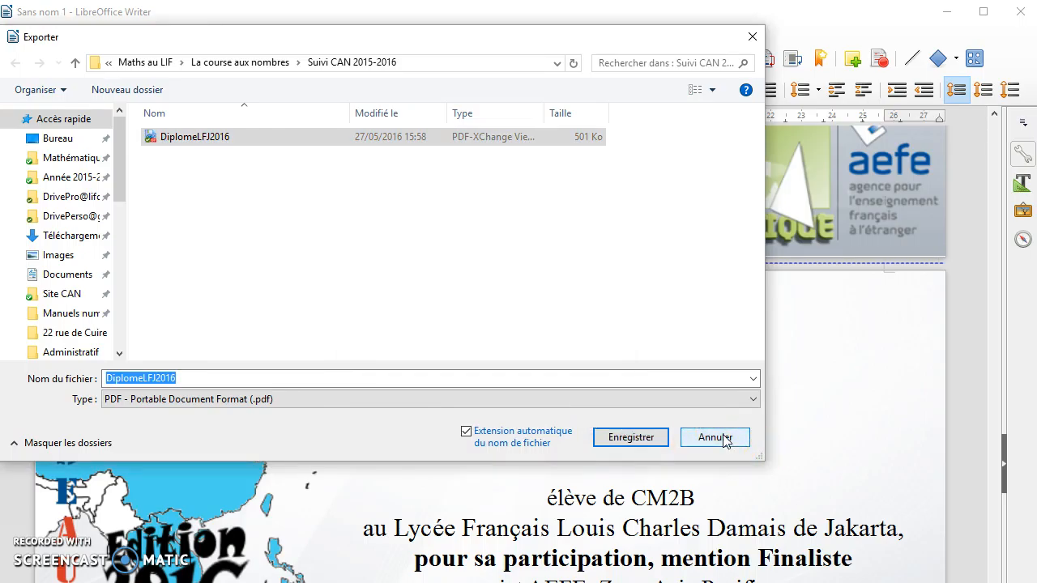
click(724, 439)
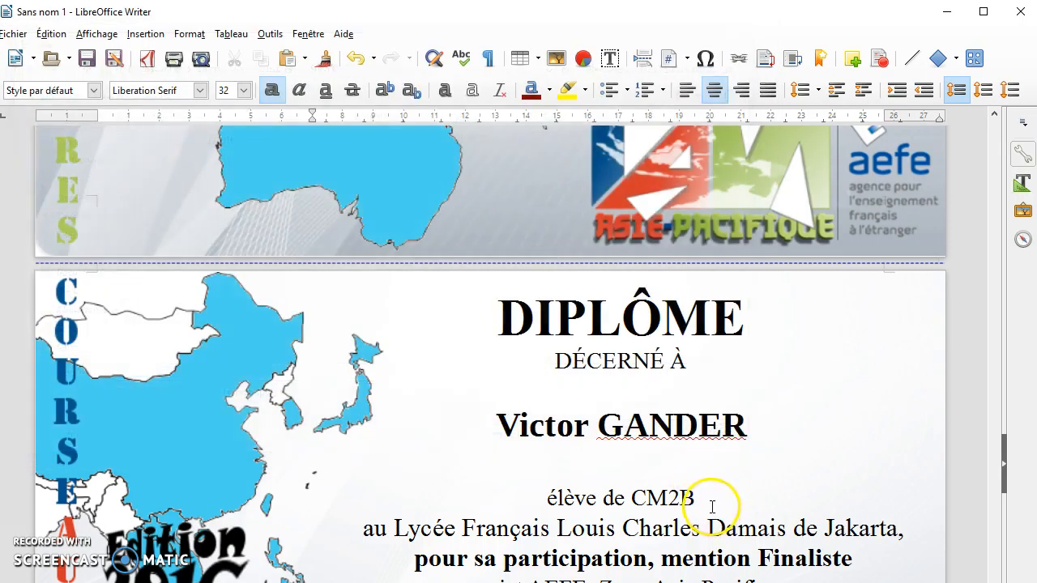